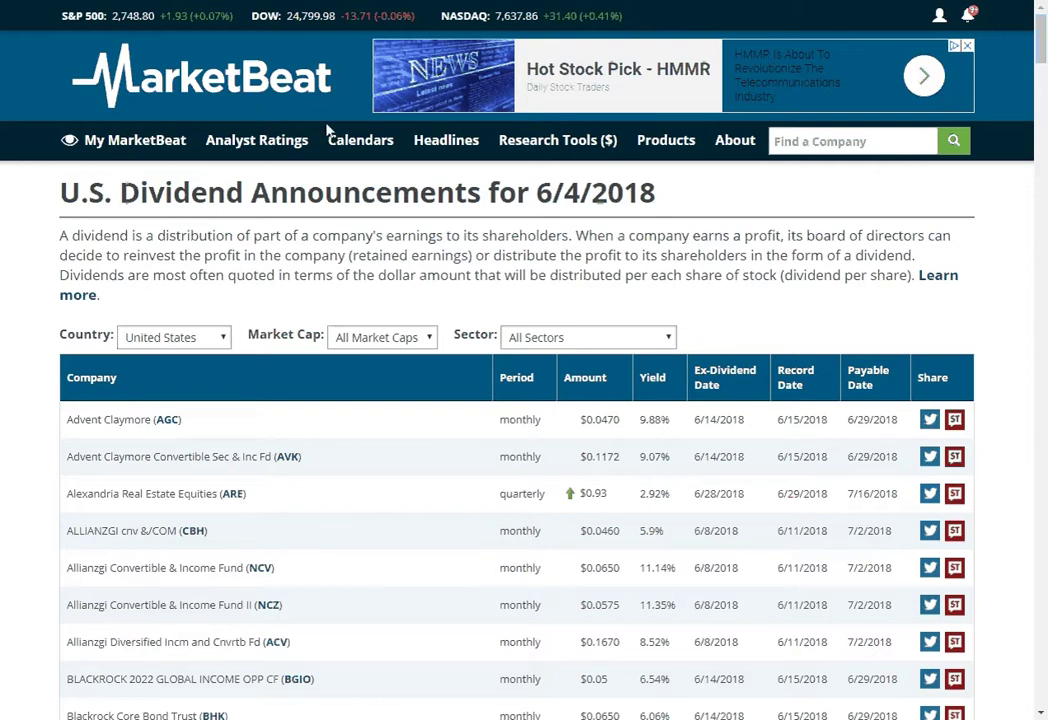
# - Open Calendars > Dividend Announcements and show the U.S. announcements for June 4, 2018
pyautogui.moveTo(338, 138)
pyautogui.moveTo(398, 250)
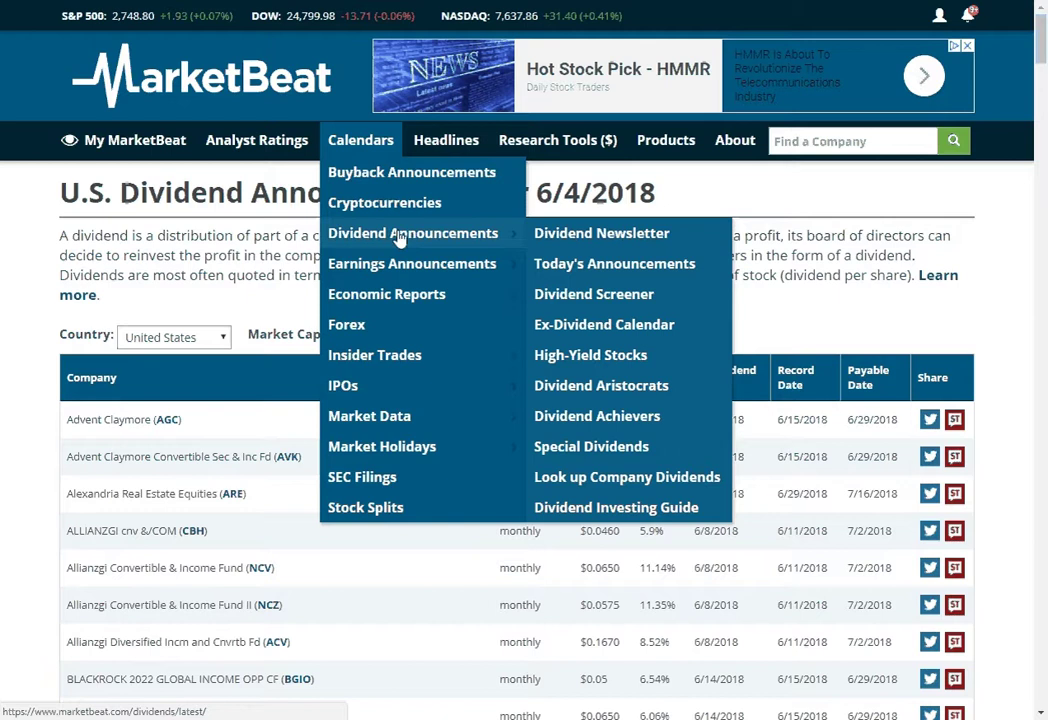
pyautogui.click(398, 234)
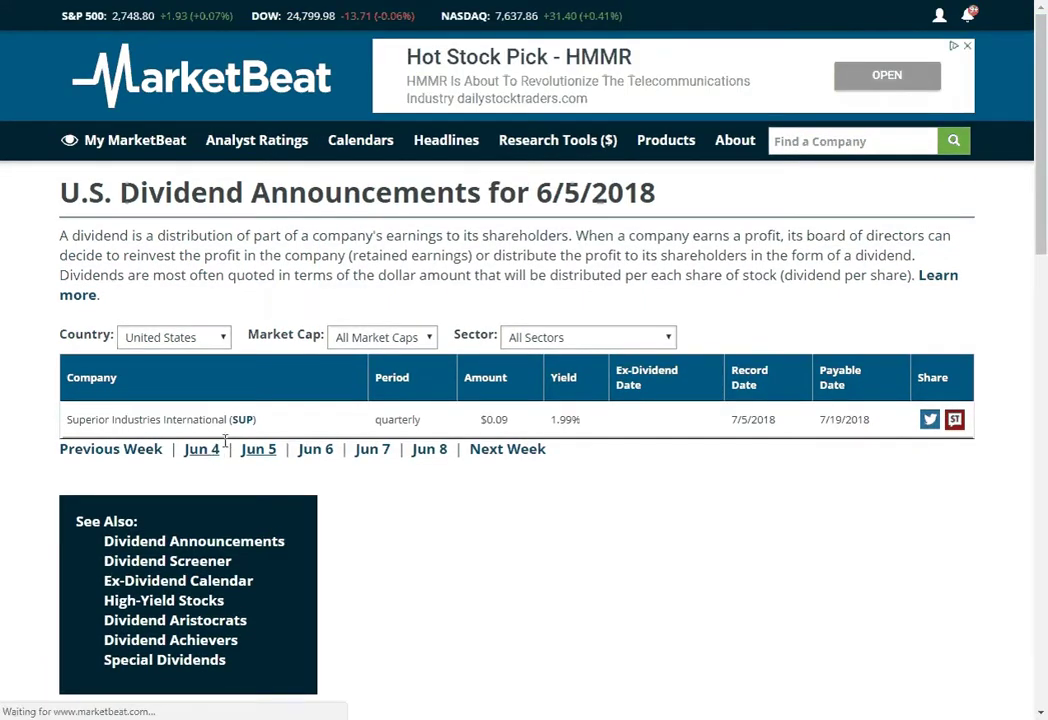
pyautogui.click(216, 448)
pyautogui.scroll(-2, 313, 392)
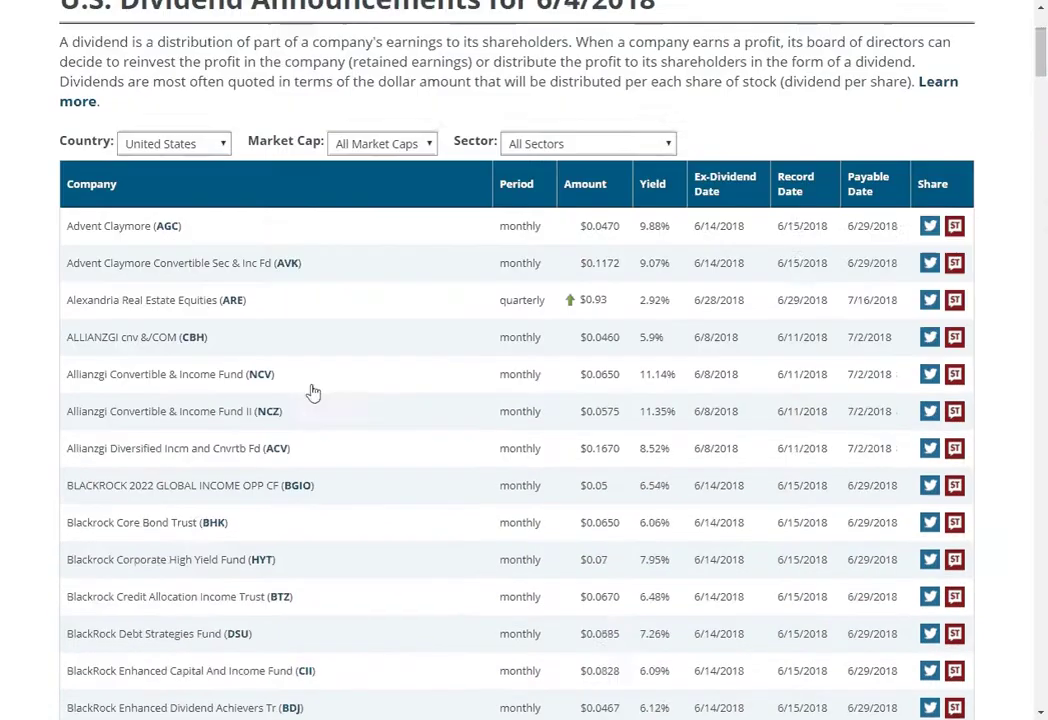
pyautogui.scroll(-3, 313, 392)
pyautogui.scroll(5, 316, 388)
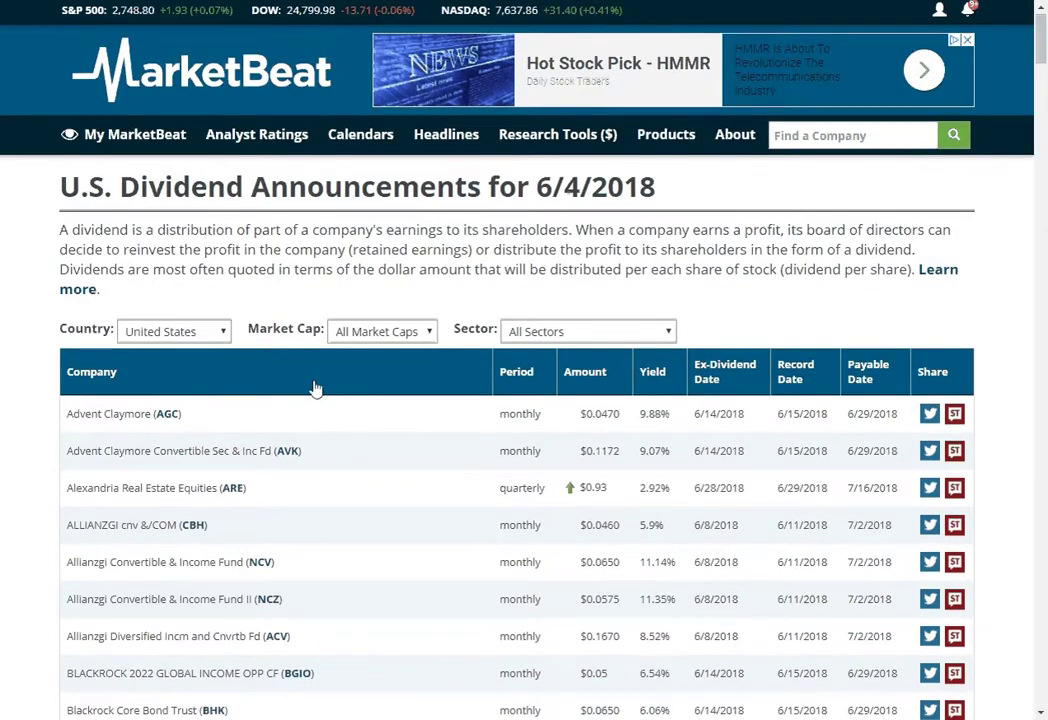
pyautogui.scroll(-15, 458, 476)
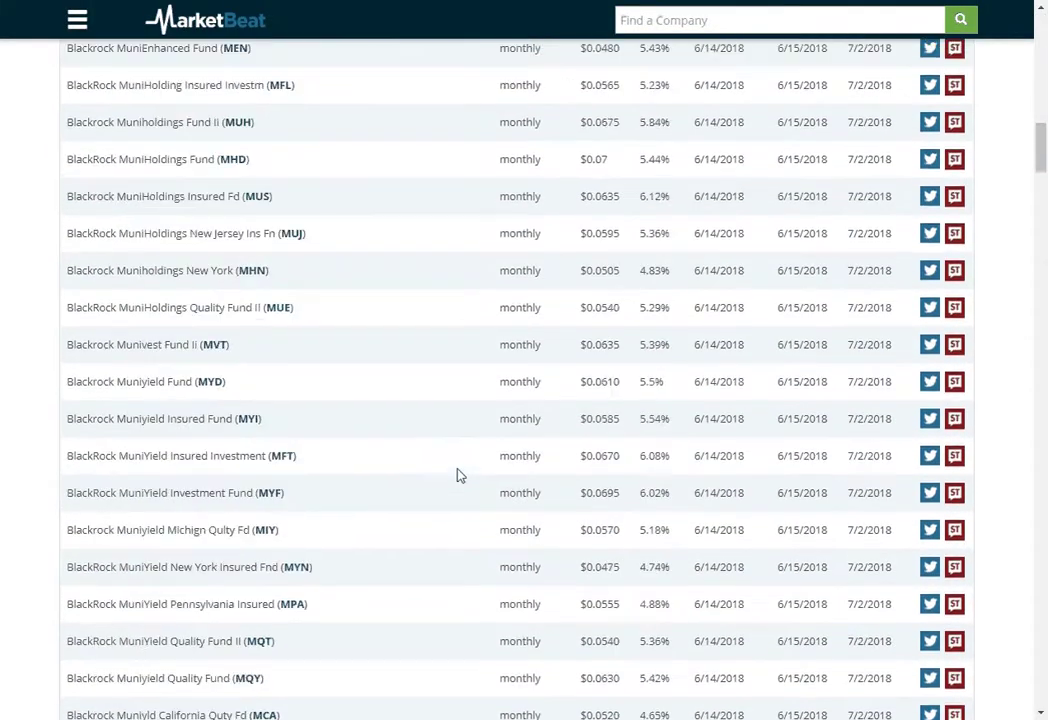
pyautogui.scroll(15, 458, 476)
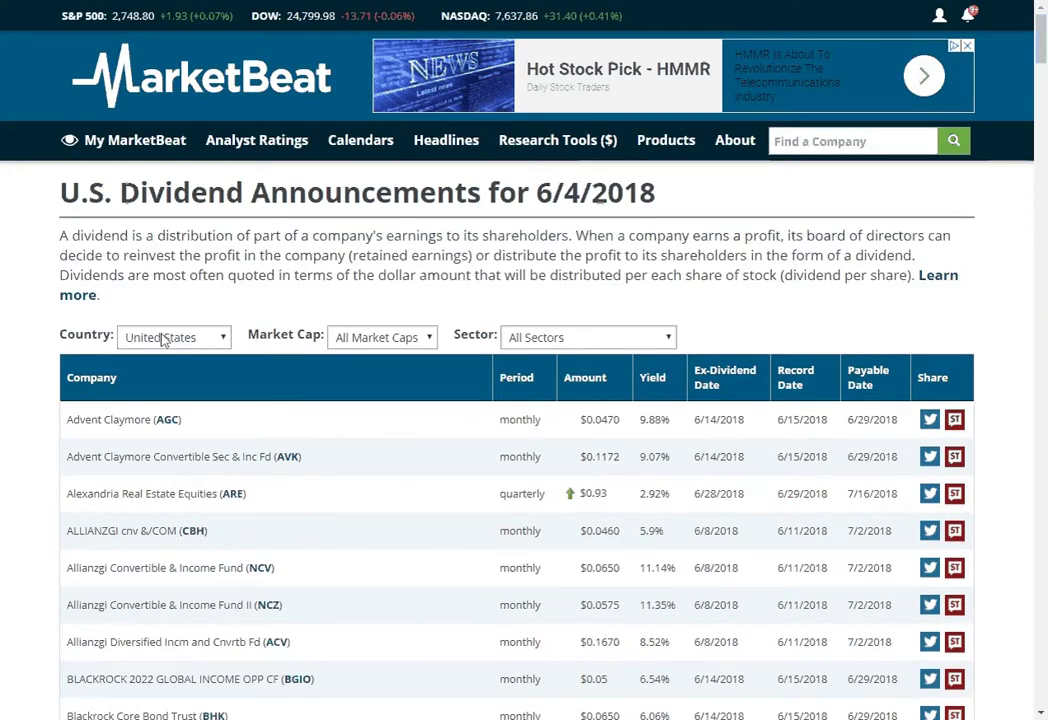
# - Filter to $10B+ market cap with United States and All Sectors, then highlight ARE's 6/28/2018 ex-dividend date
pyautogui.click(164, 340)
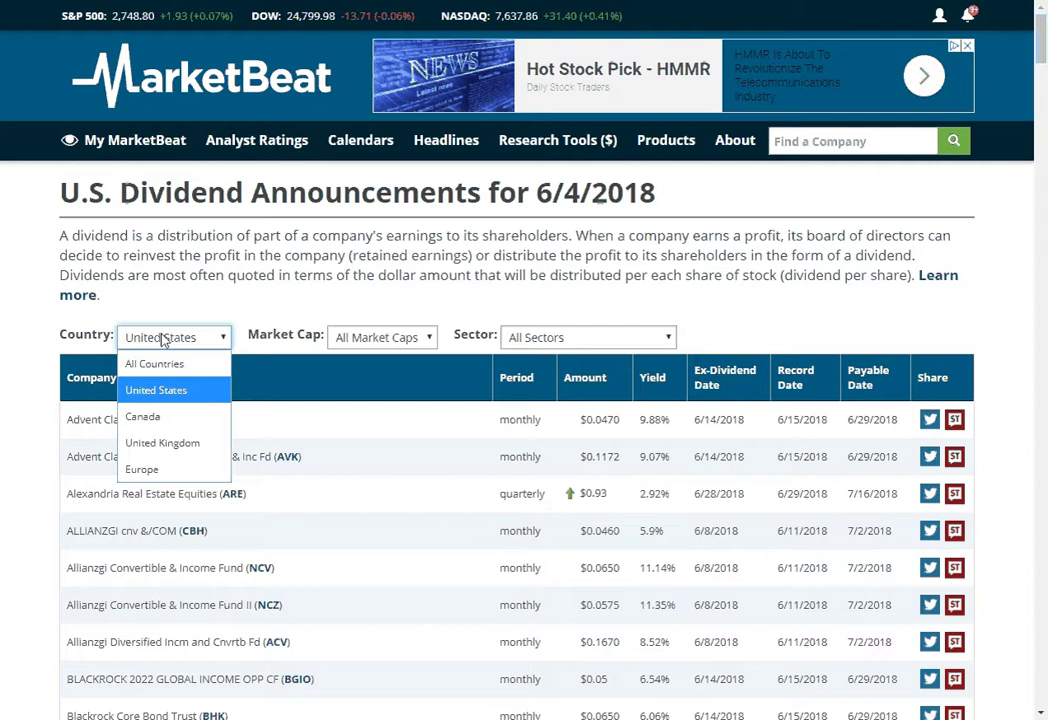
pyautogui.click(352, 340)
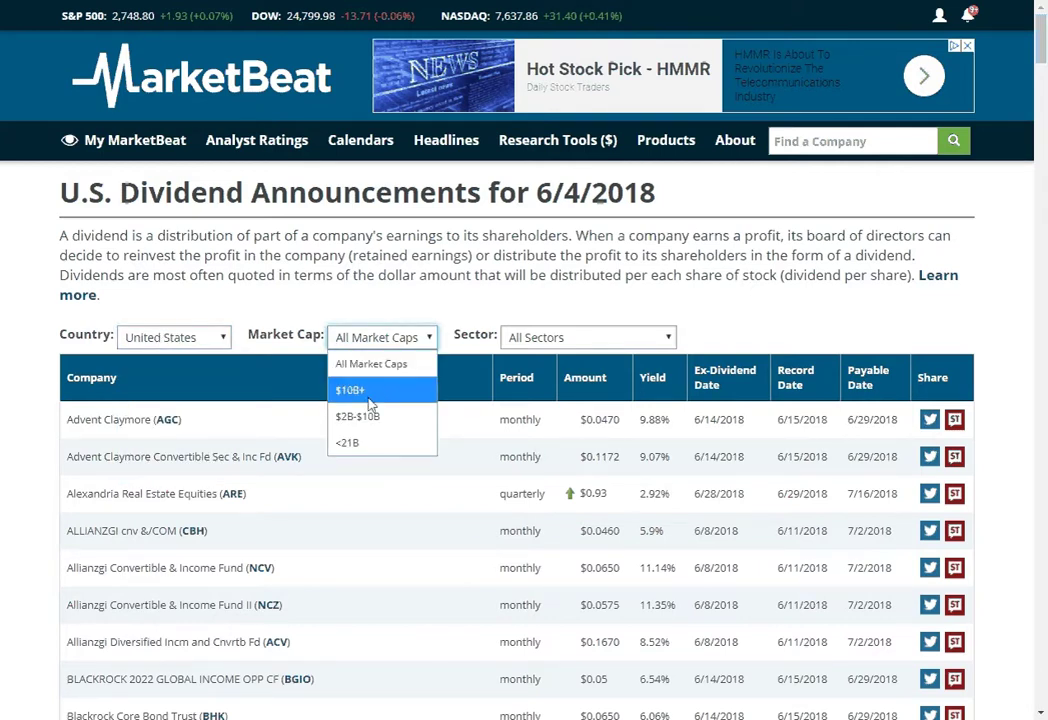
pyautogui.click(366, 391)
pyautogui.click(600, 338)
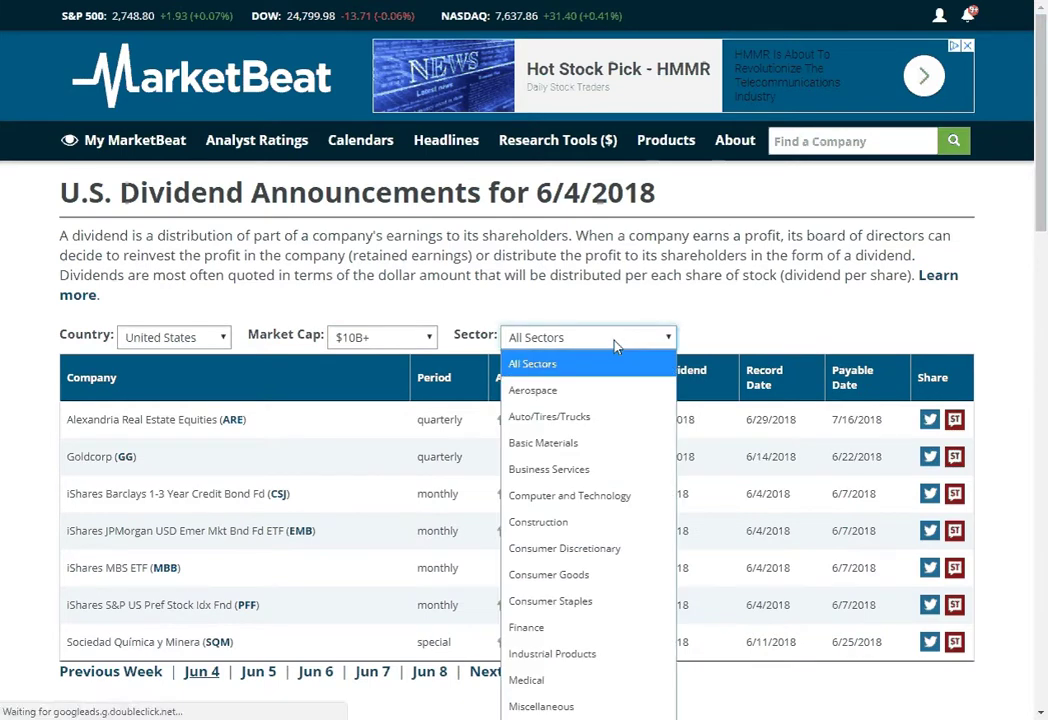
pyautogui.click(616, 345)
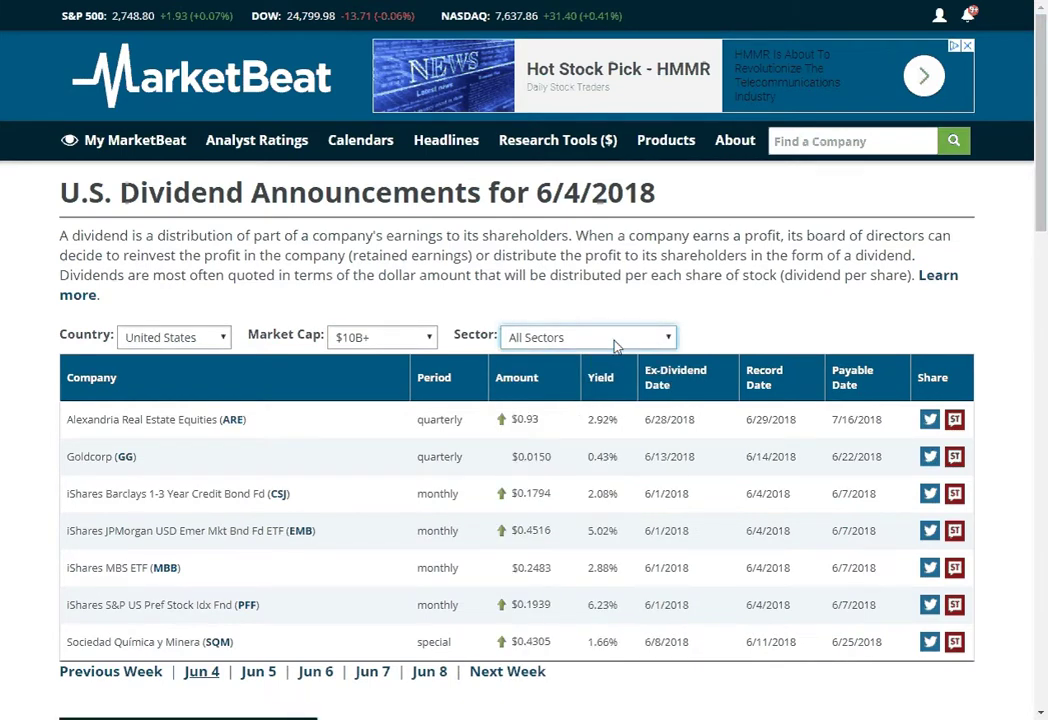
pyautogui.moveTo(505, 428)
pyautogui.tripleClick(676, 432)
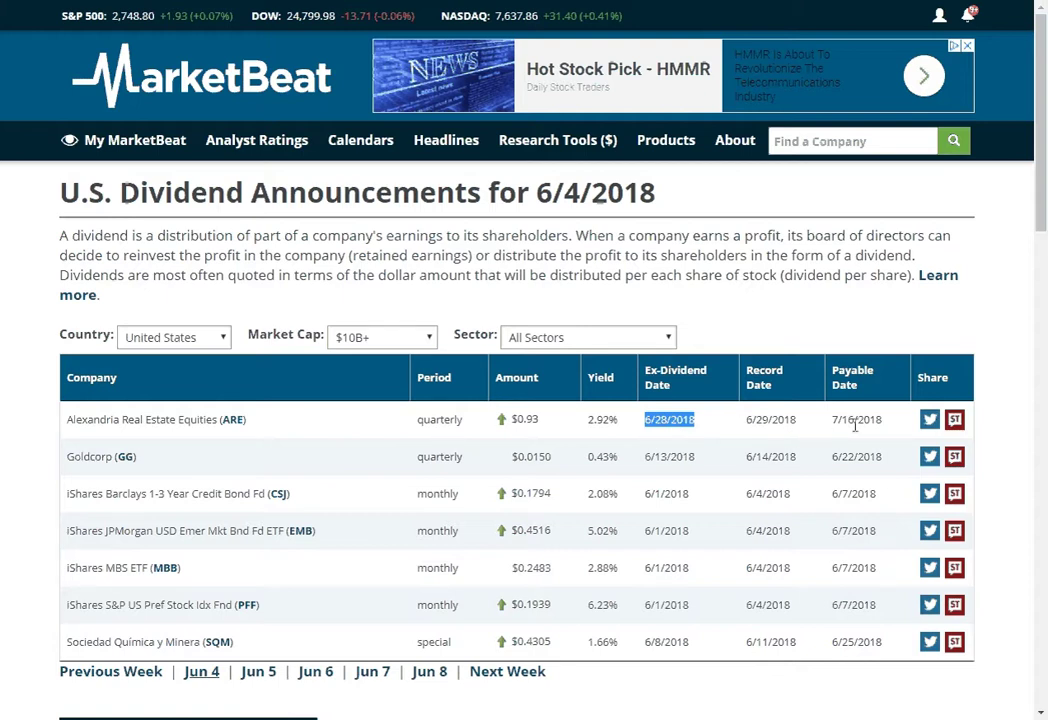
# - Open the Dividend Newsletter page under Calendars > Dividend Announcements
pyautogui.moveTo(295, 135)
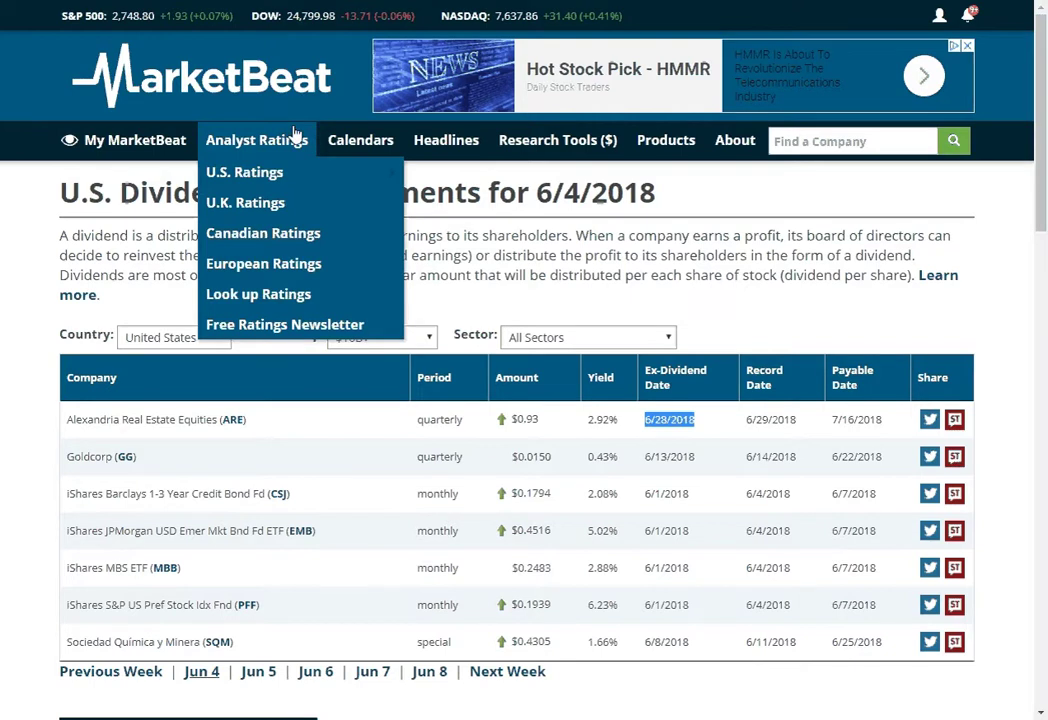
pyautogui.moveTo(334, 240)
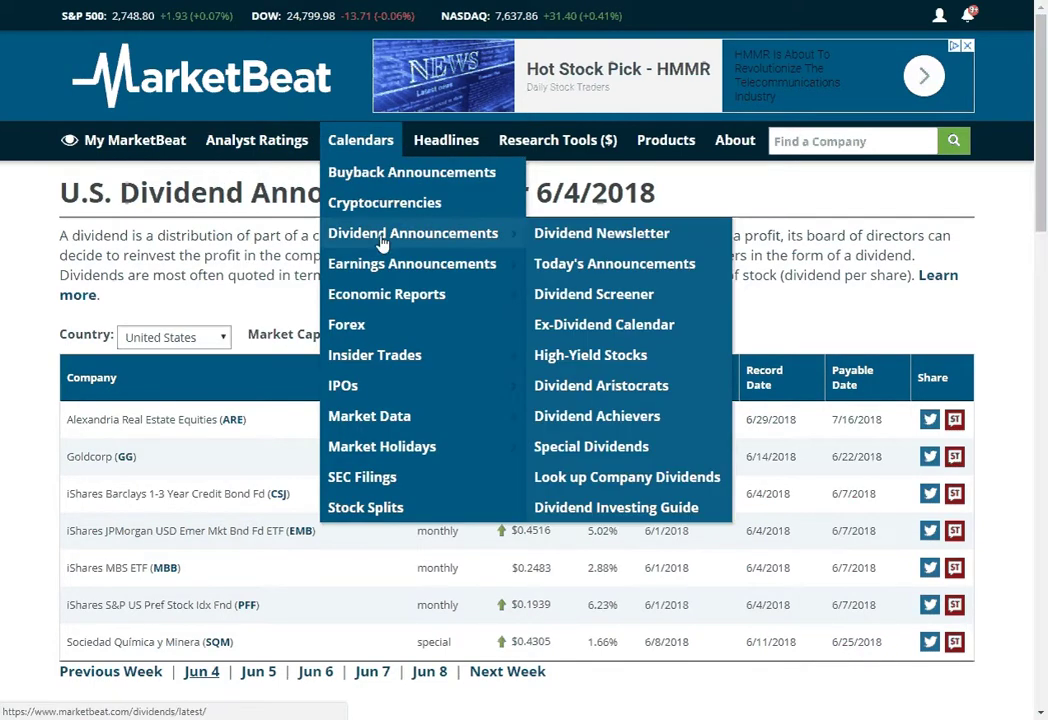
pyautogui.click(590, 238)
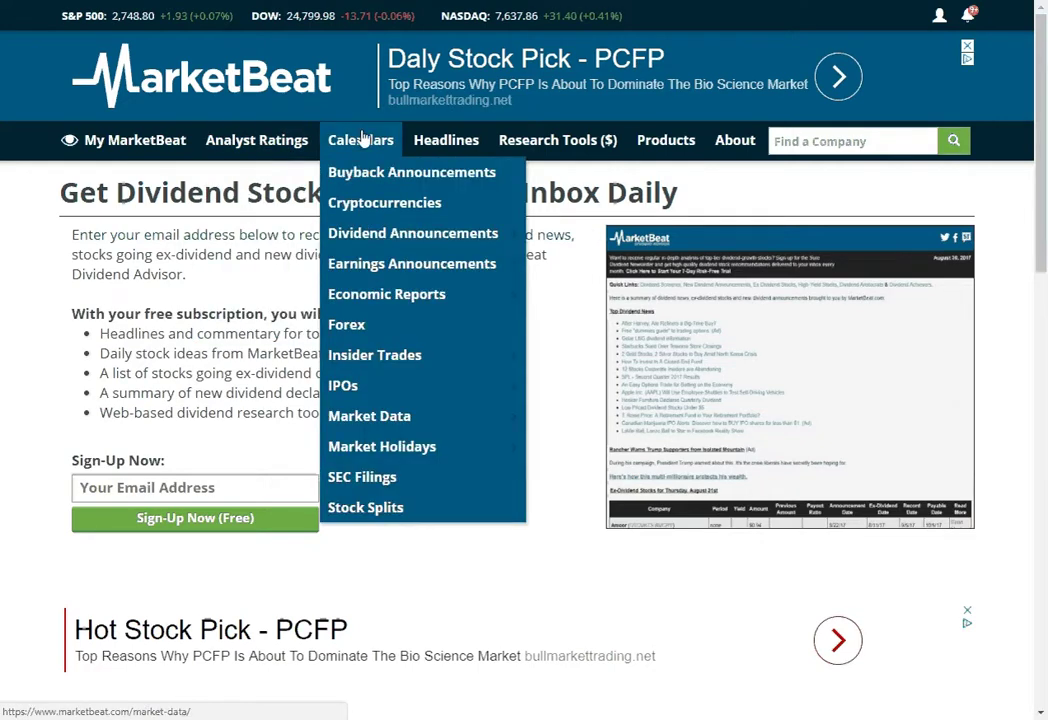
pyautogui.moveTo(515, 233)
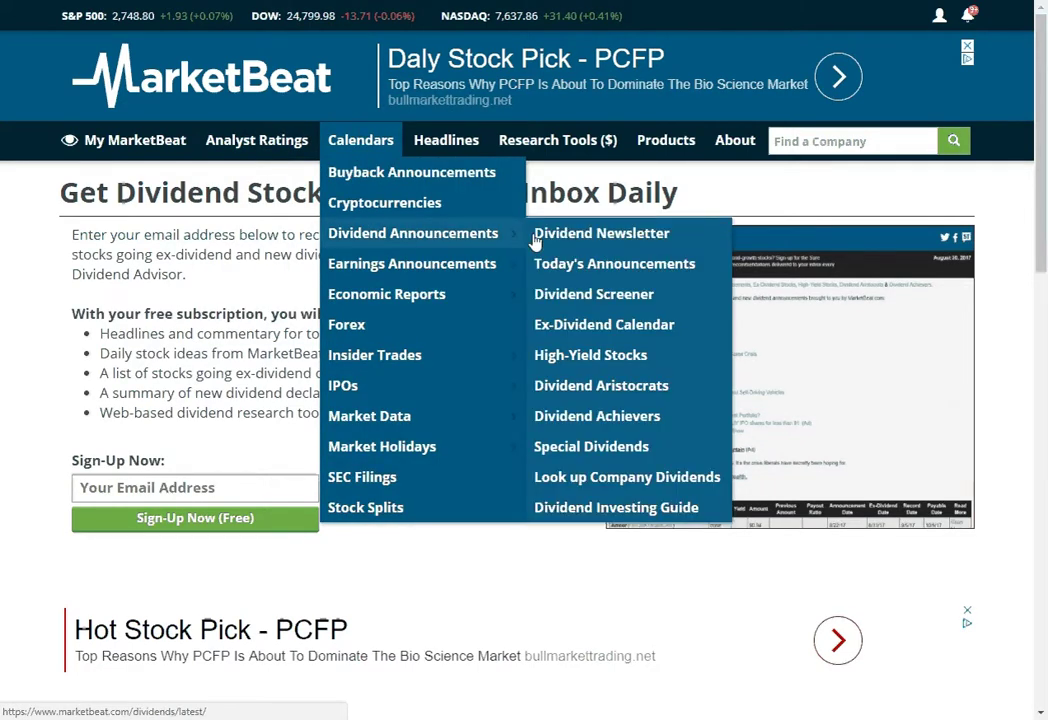
# - In the Dividend Screener, search for yield over 3%, payout under 75%, 3-year growth over 5%, 10+ growth years
pyautogui.click(594, 296)
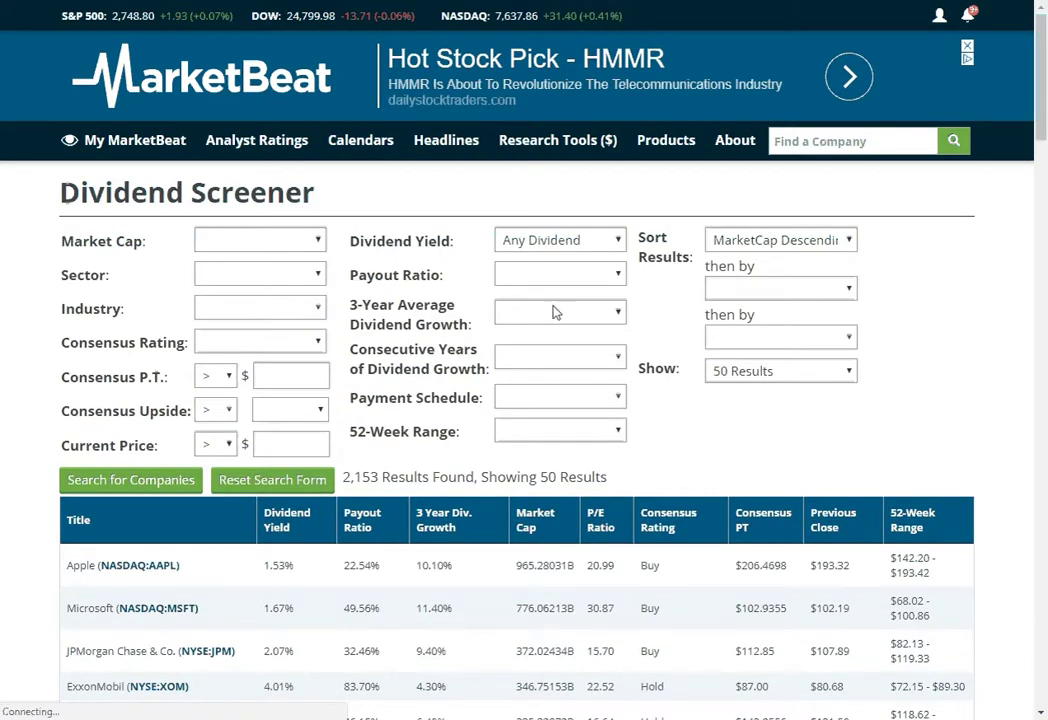
pyautogui.click(567, 249)
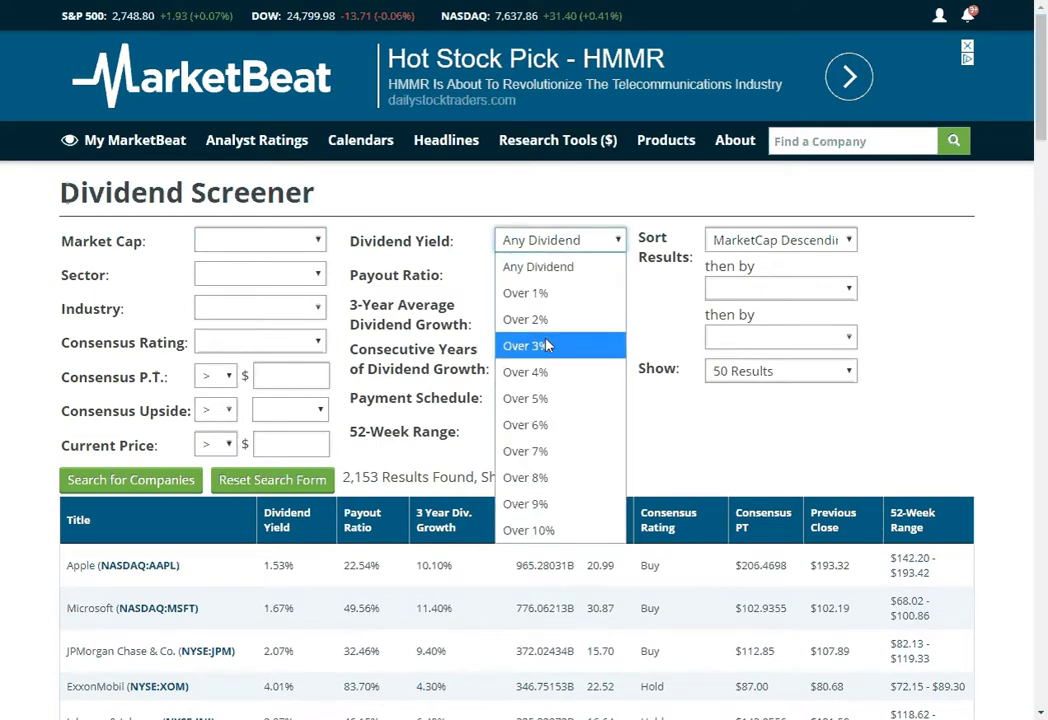
pyautogui.click(547, 345)
pyautogui.click(546, 280)
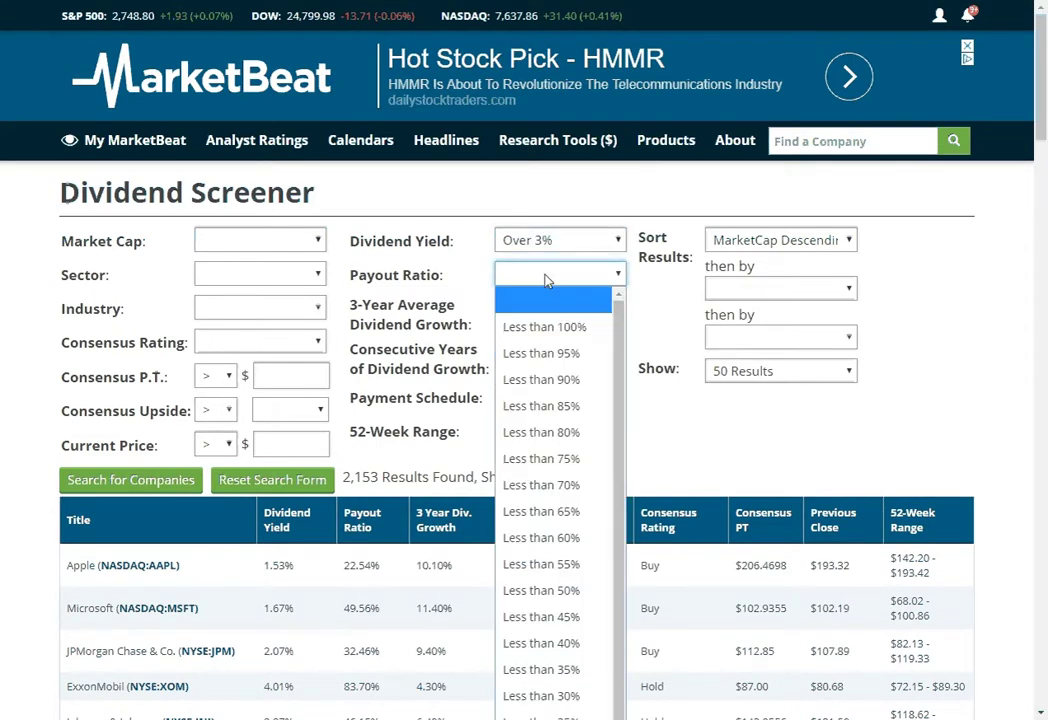
pyautogui.click(598, 458)
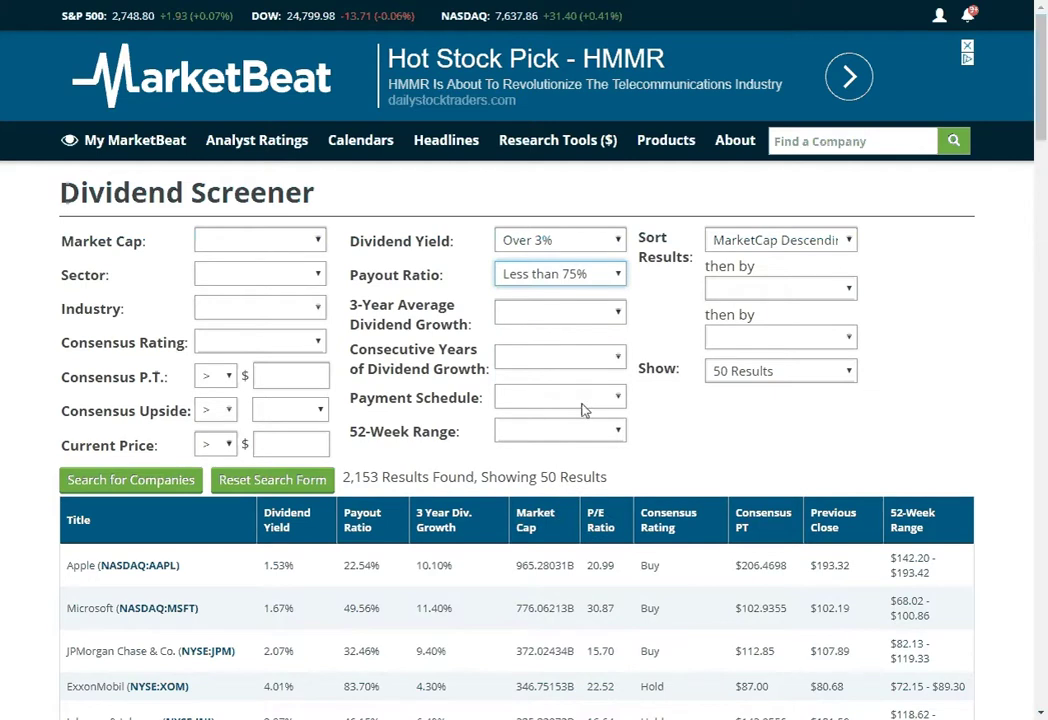
pyautogui.click(570, 318)
pyautogui.click(571, 522)
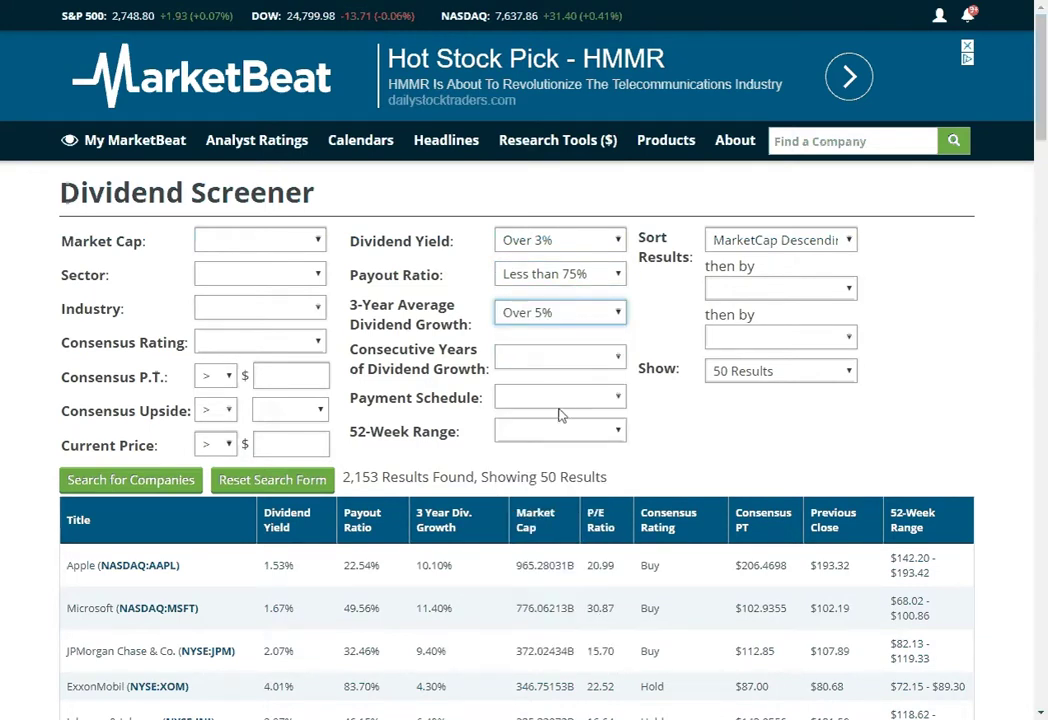
pyautogui.click(559, 364)
pyautogui.click(556, 514)
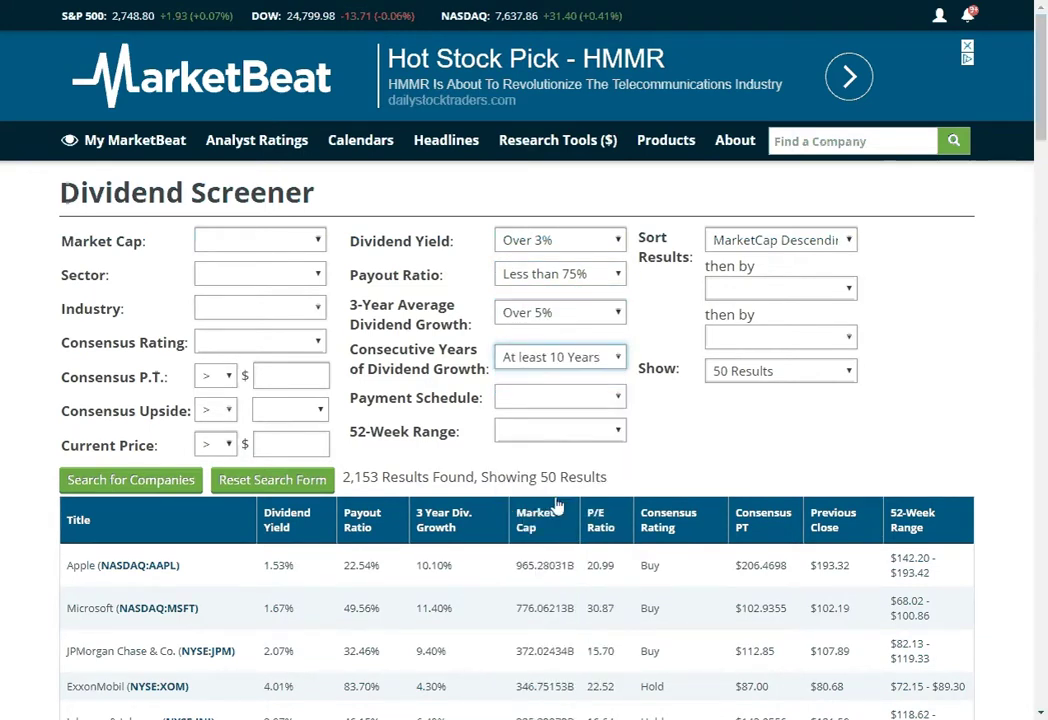
pyautogui.click(168, 481)
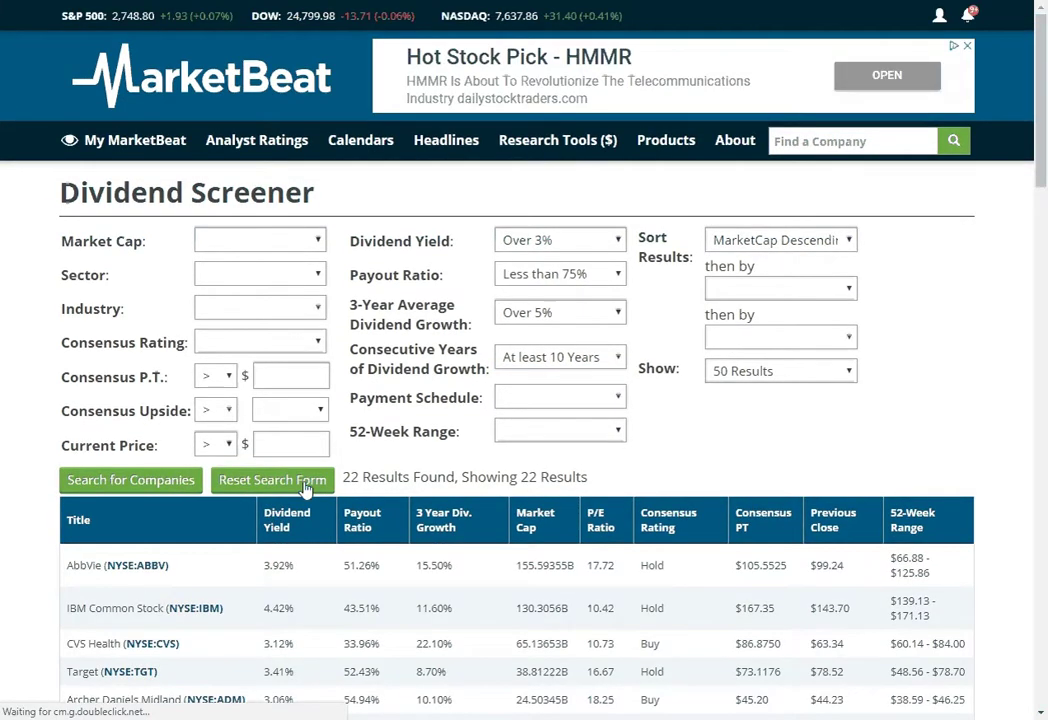
pyautogui.scroll(-3, 536, 455)
pyautogui.scroll(-4, 536, 452)
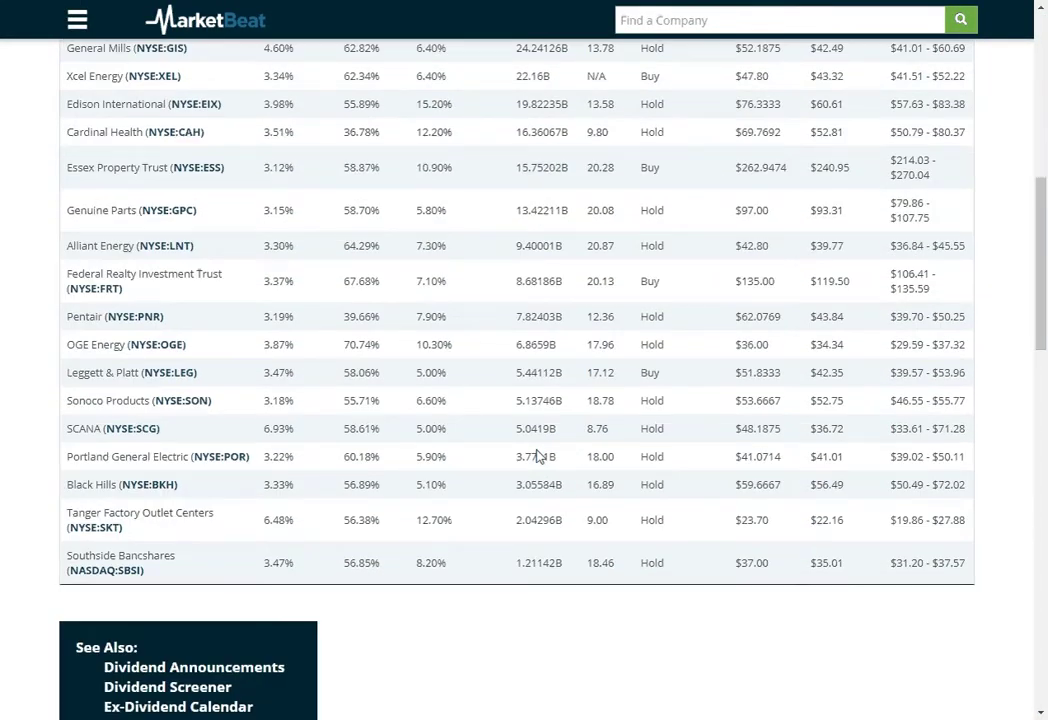
pyautogui.scroll(1, 536, 455)
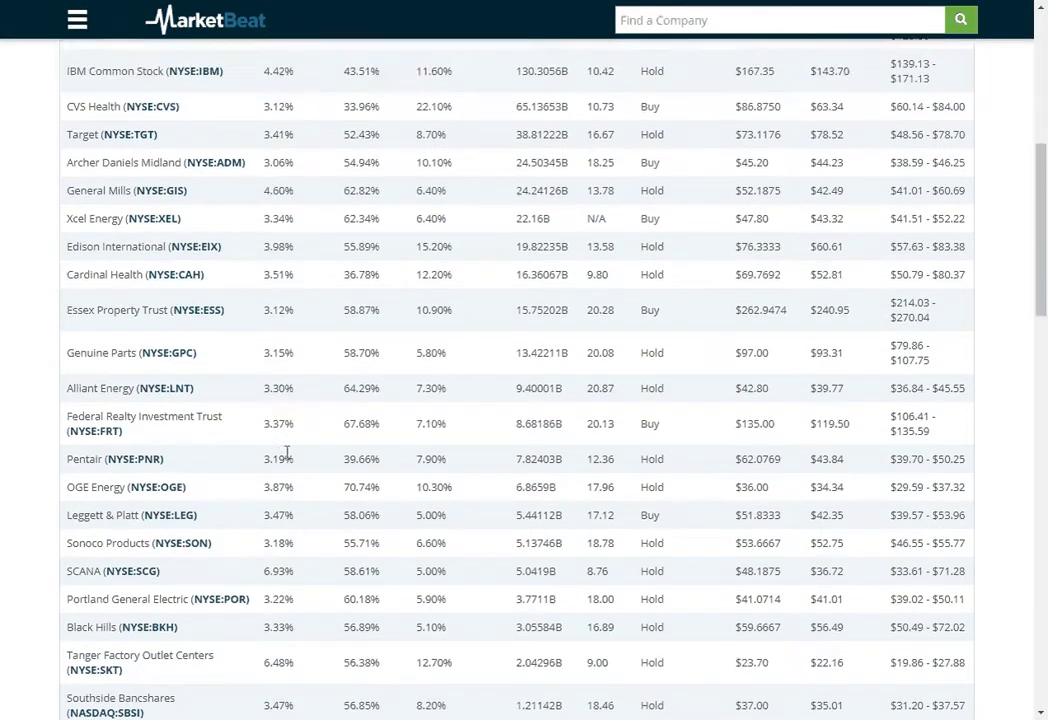
pyautogui.scroll(1, 220, 370)
pyautogui.scroll(1, 205, 350)
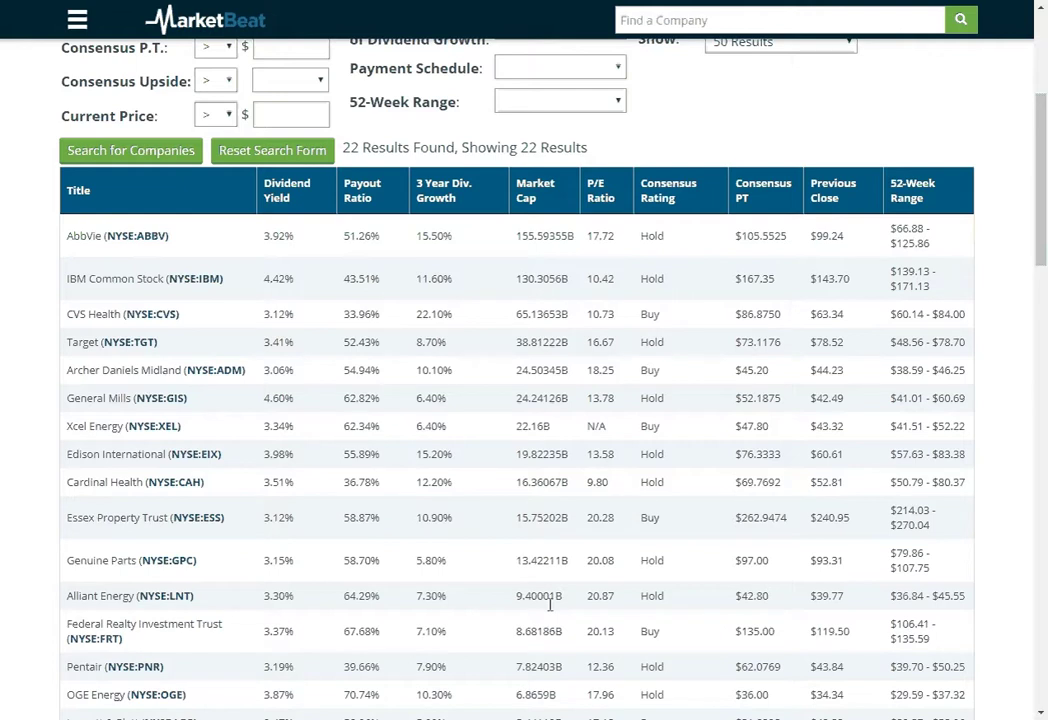
pyautogui.scroll(-1, 206, 510)
pyautogui.scroll(-2, 206, 498)
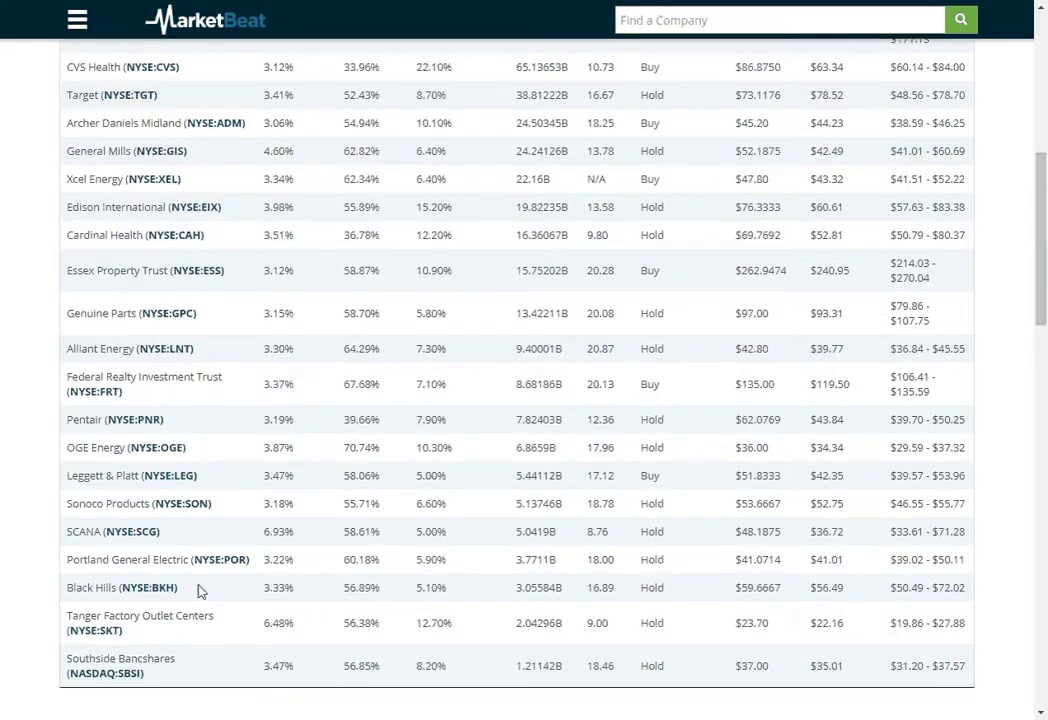
pyautogui.scroll(-1, 199, 597)
pyautogui.scroll(4, 489, 643)
pyautogui.scroll(3, 628, 630)
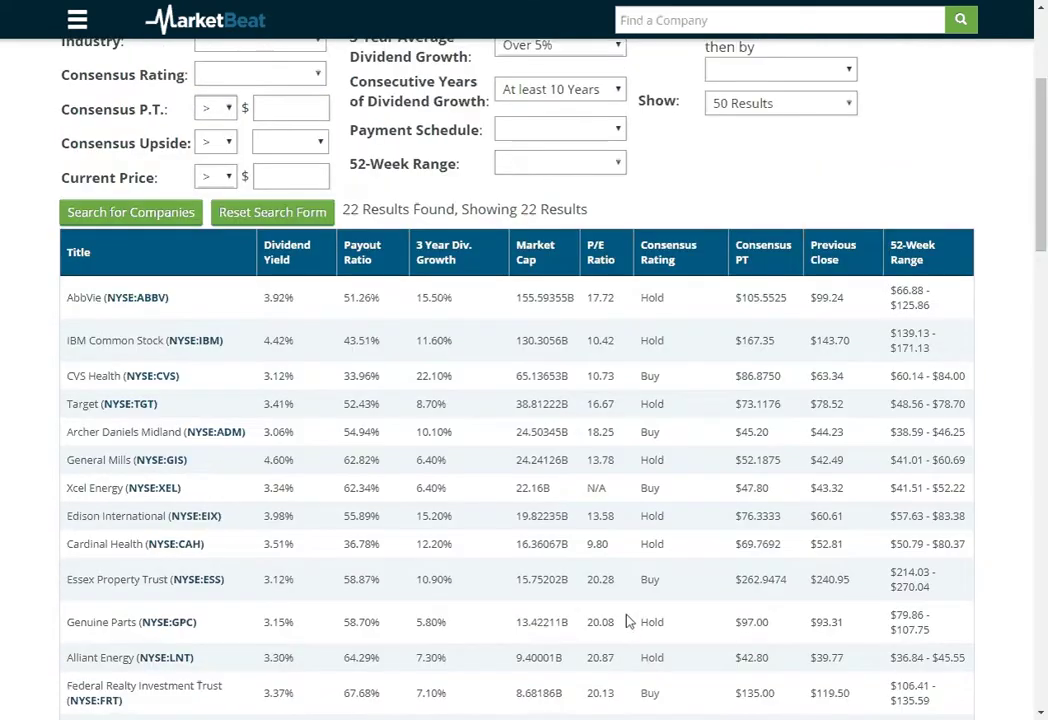
pyautogui.scroll(1, 608, 588)
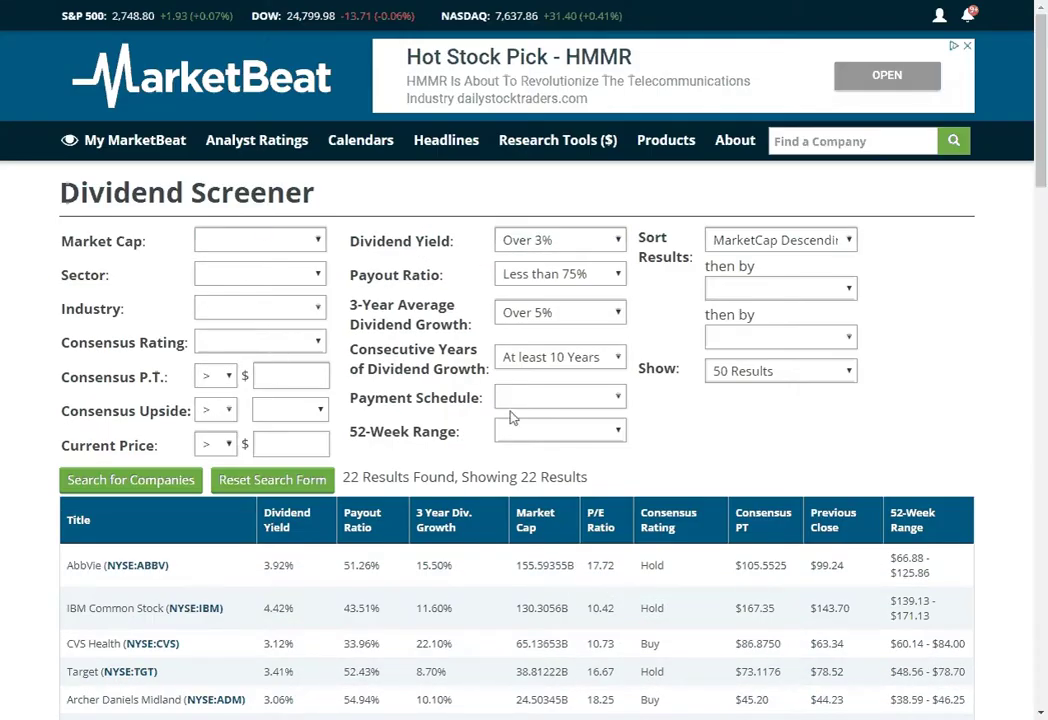
pyautogui.click(557, 405)
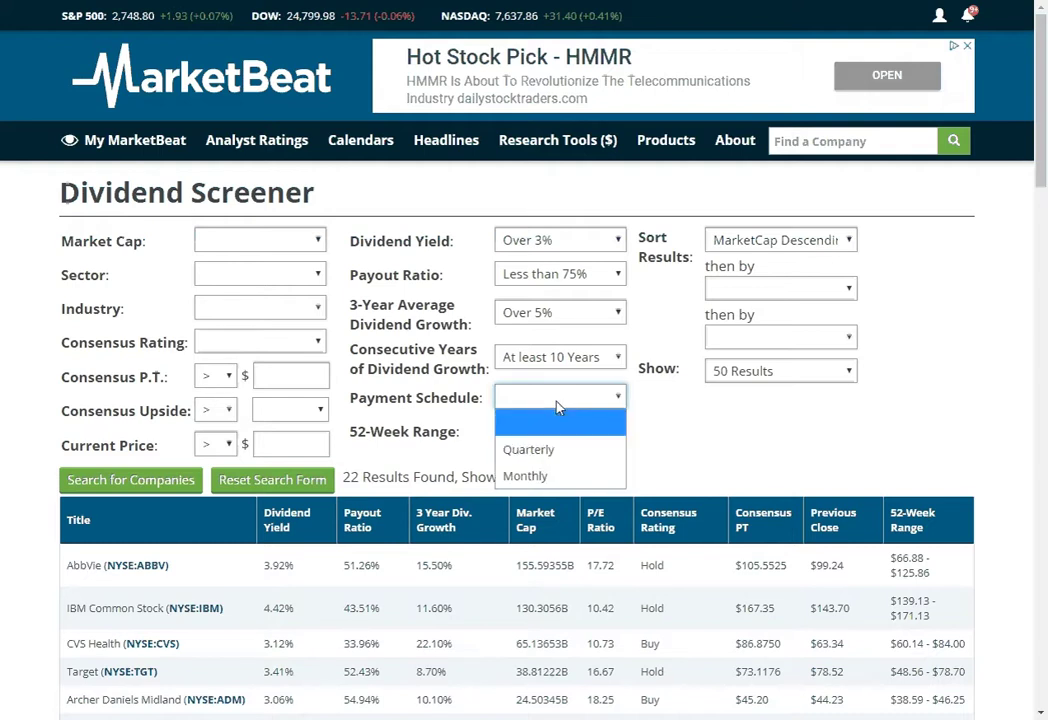
pyautogui.click(620, 427)
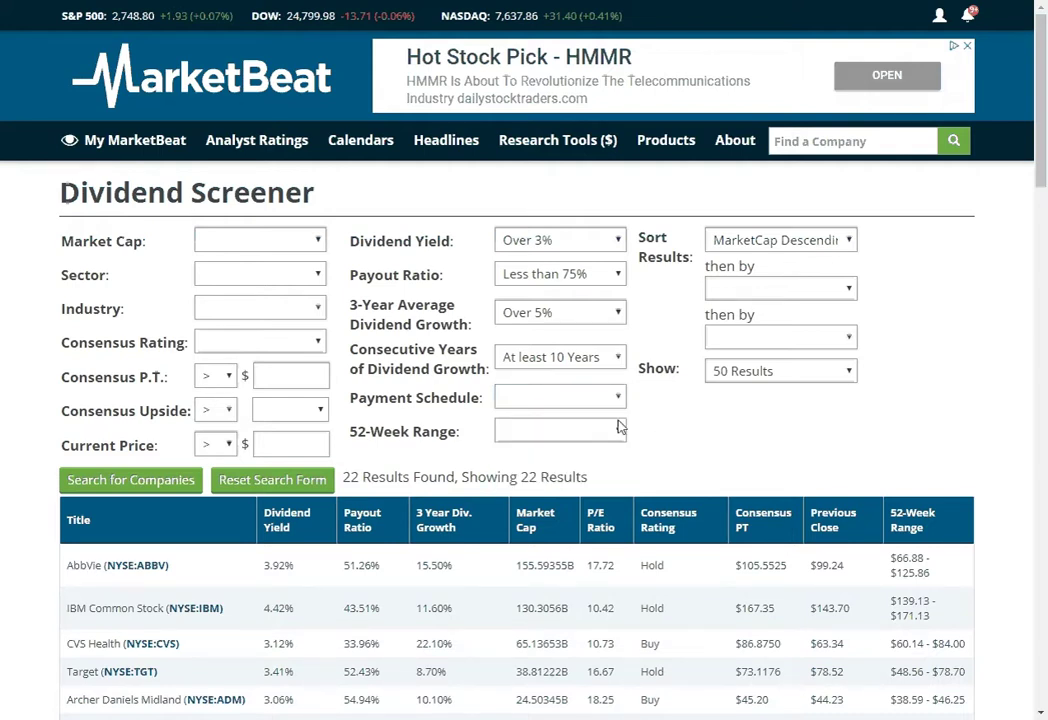
pyautogui.click(601, 429)
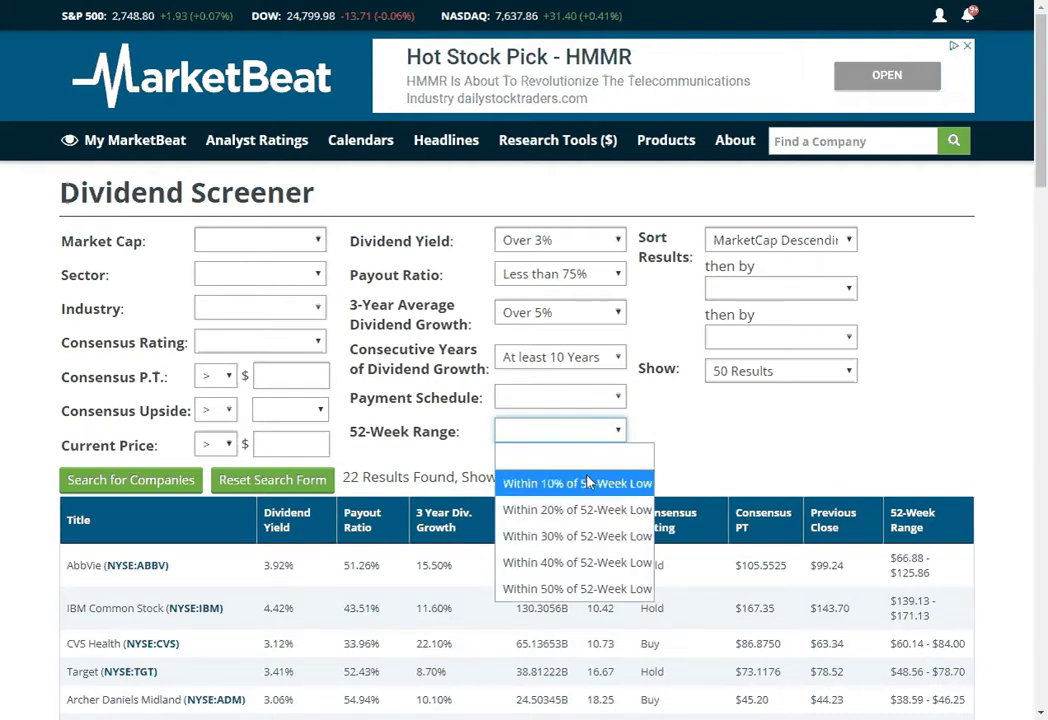
pyautogui.click(589, 458)
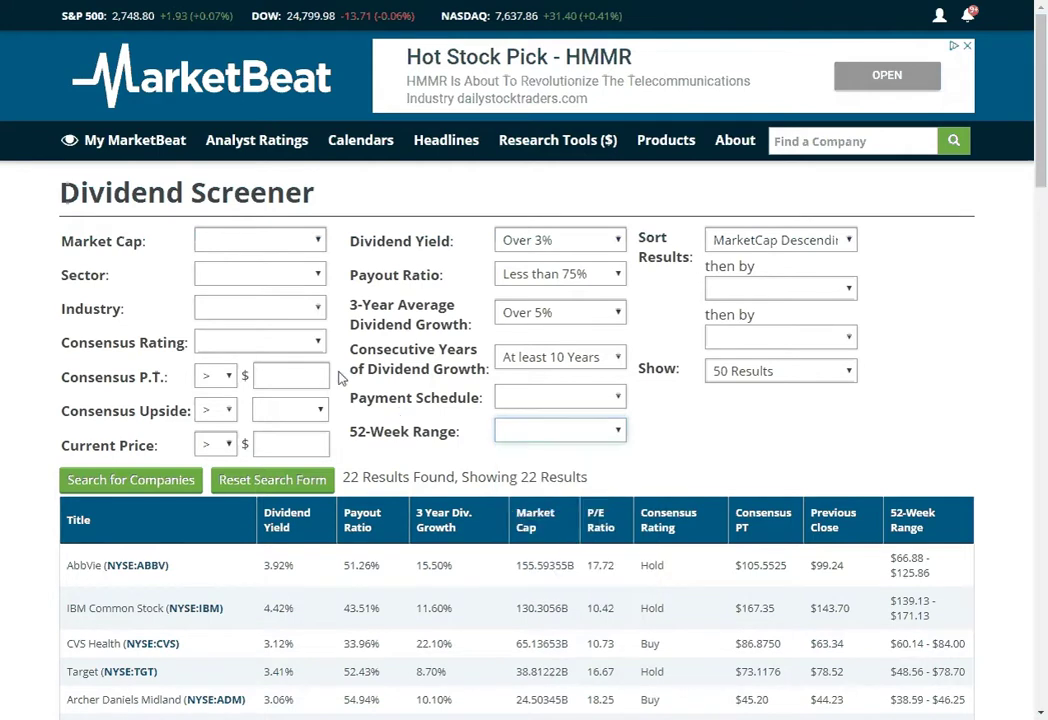
pyautogui.click(305, 284)
pyautogui.click(313, 241)
pyautogui.click(313, 241)
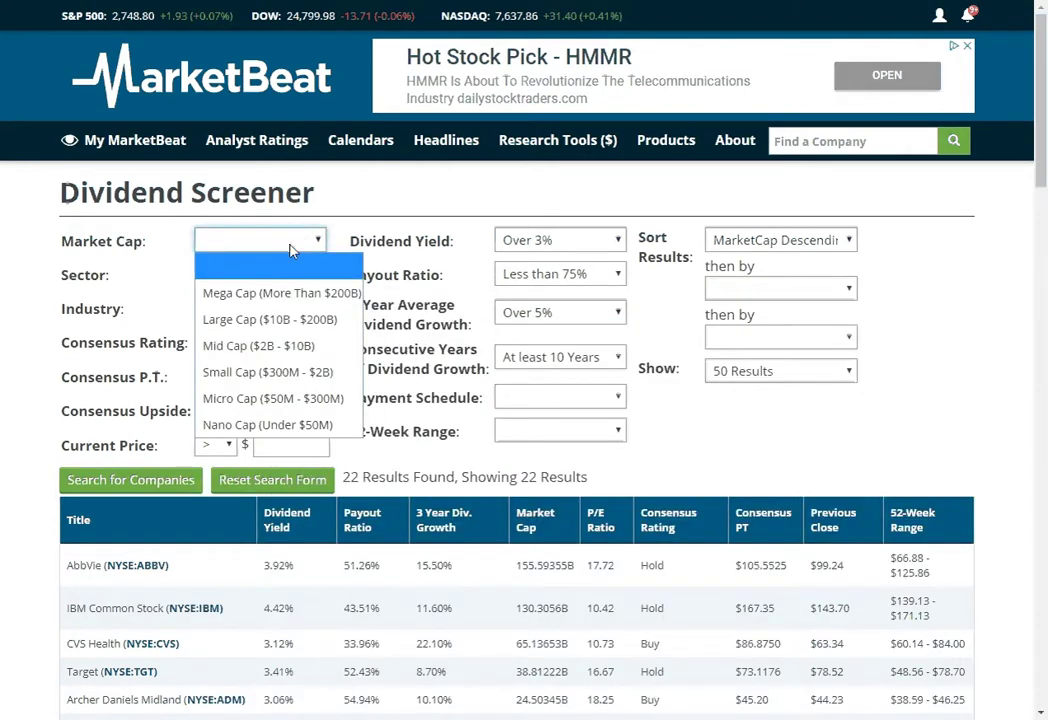
pyautogui.click(168, 297)
pyautogui.click(285, 410)
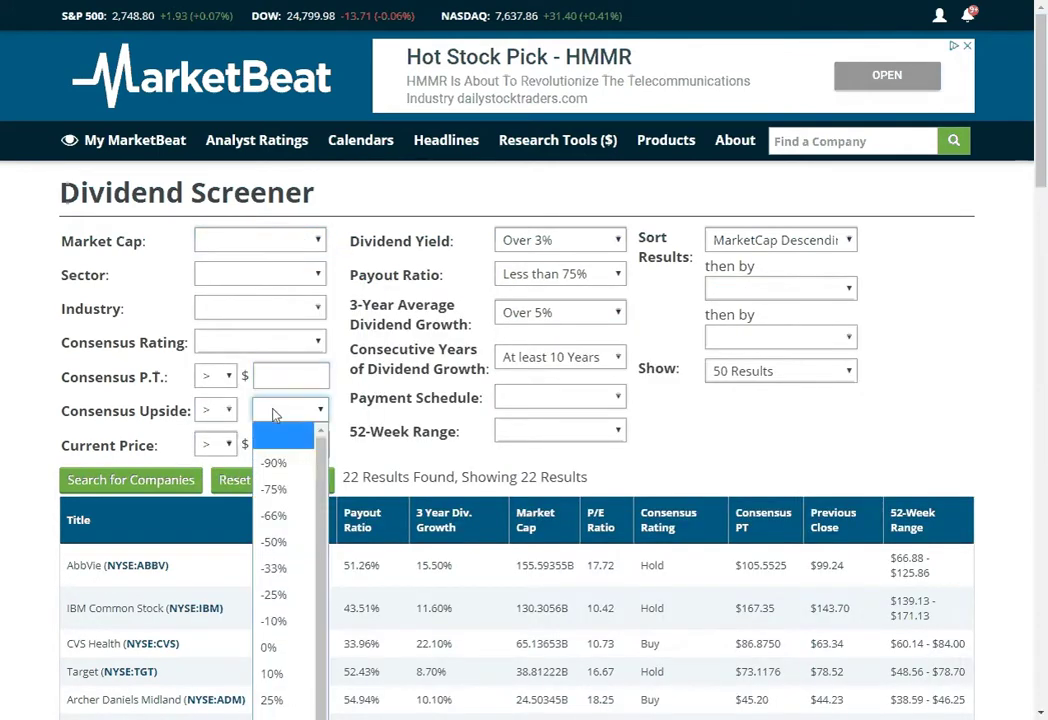
pyautogui.click(280, 430)
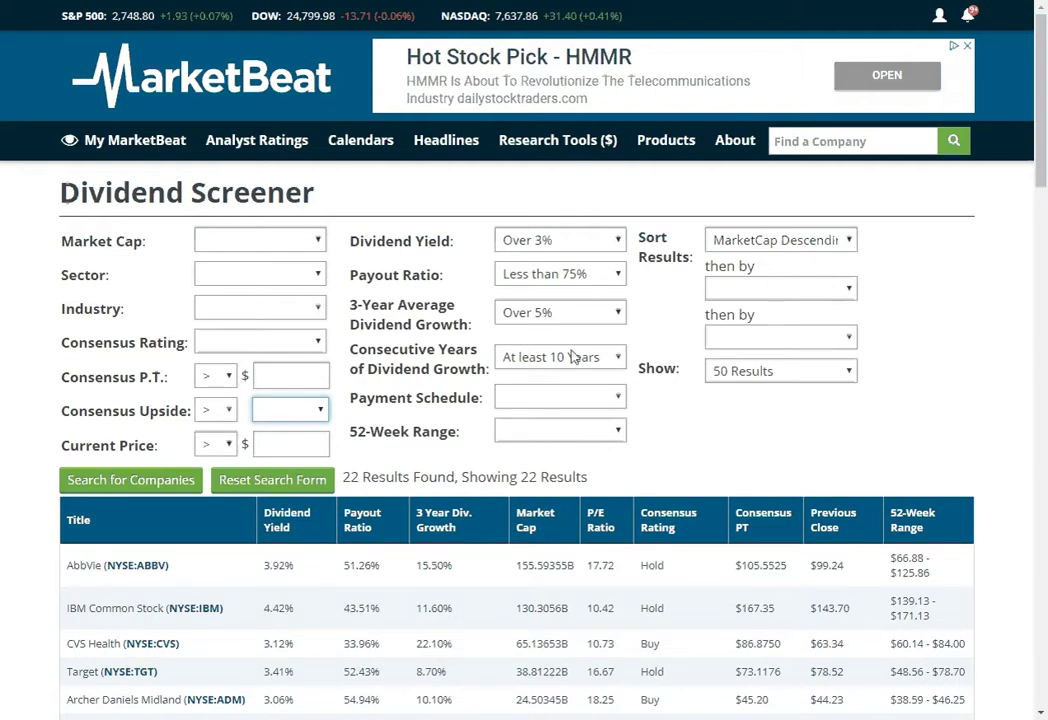
pyautogui.moveTo(355, 145)
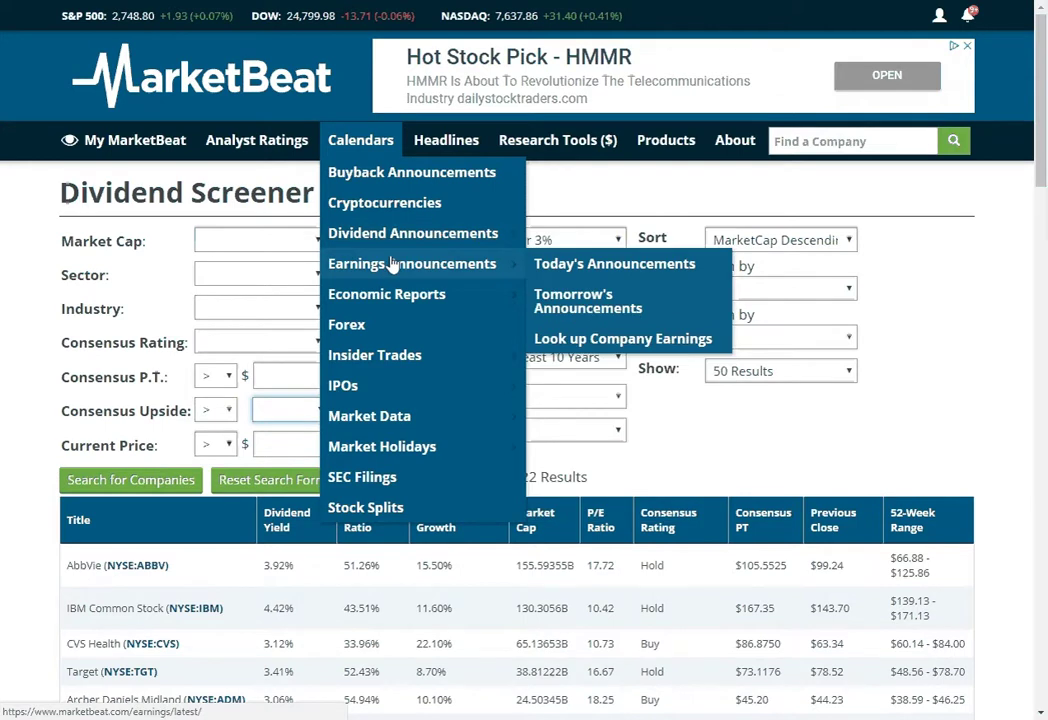
# - Open the Ex-Dividend Calendar for the week of 6/4/2018 and scroll through its listings
pyautogui.moveTo(416, 234)
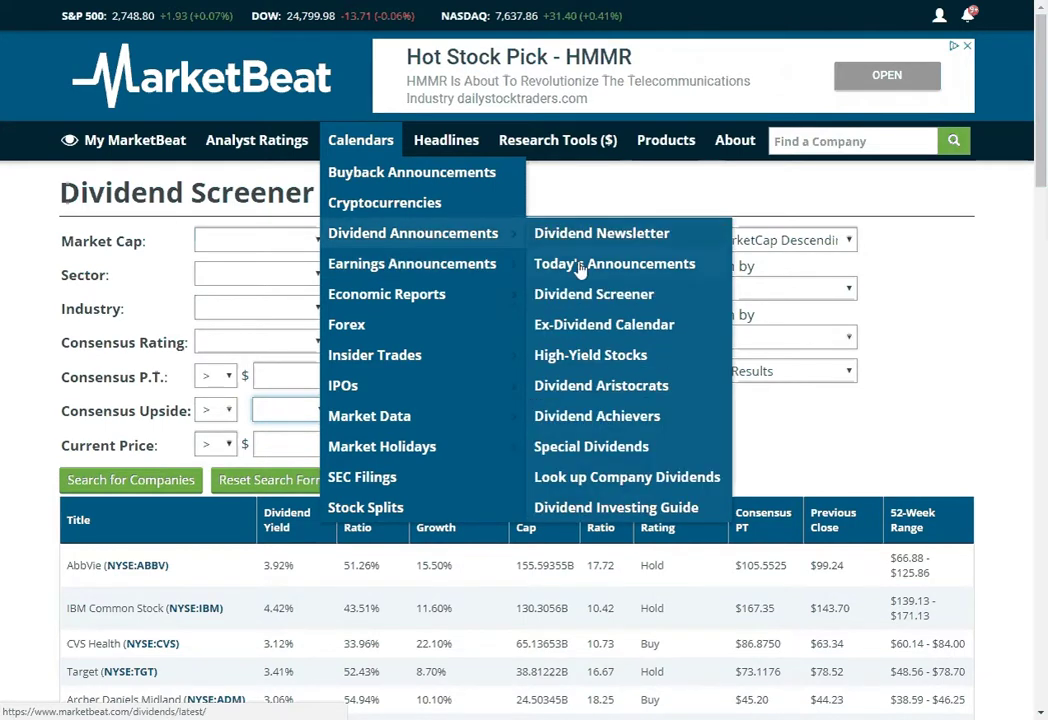
pyautogui.click(596, 331)
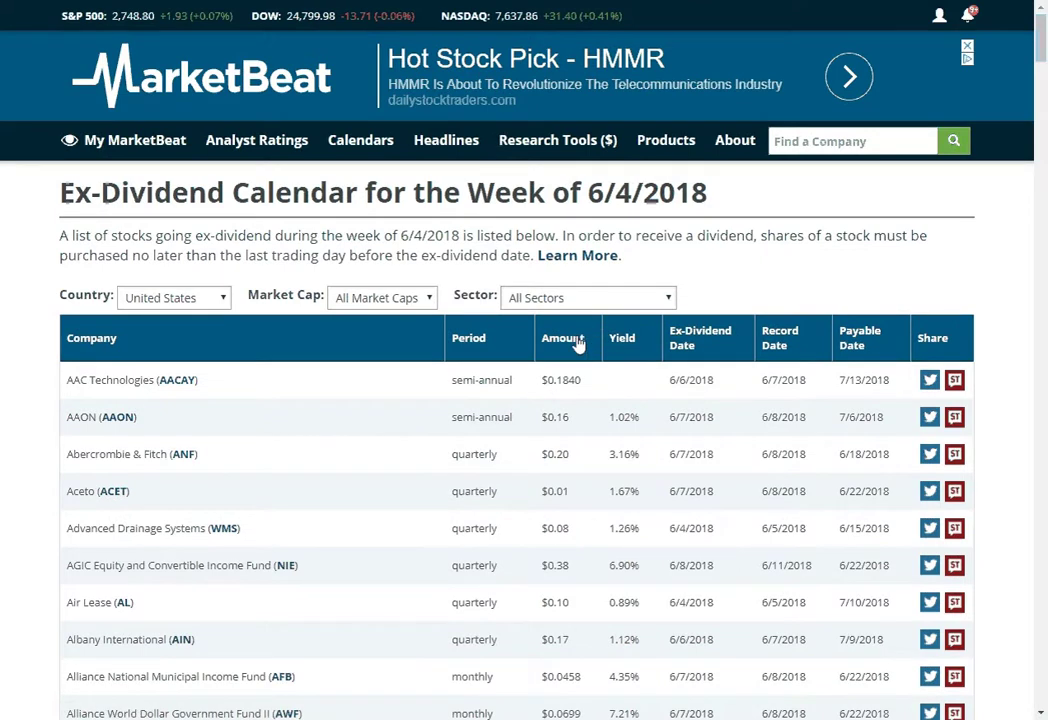
pyautogui.scroll(-2, 552, 433)
pyautogui.scroll(1, 549, 423)
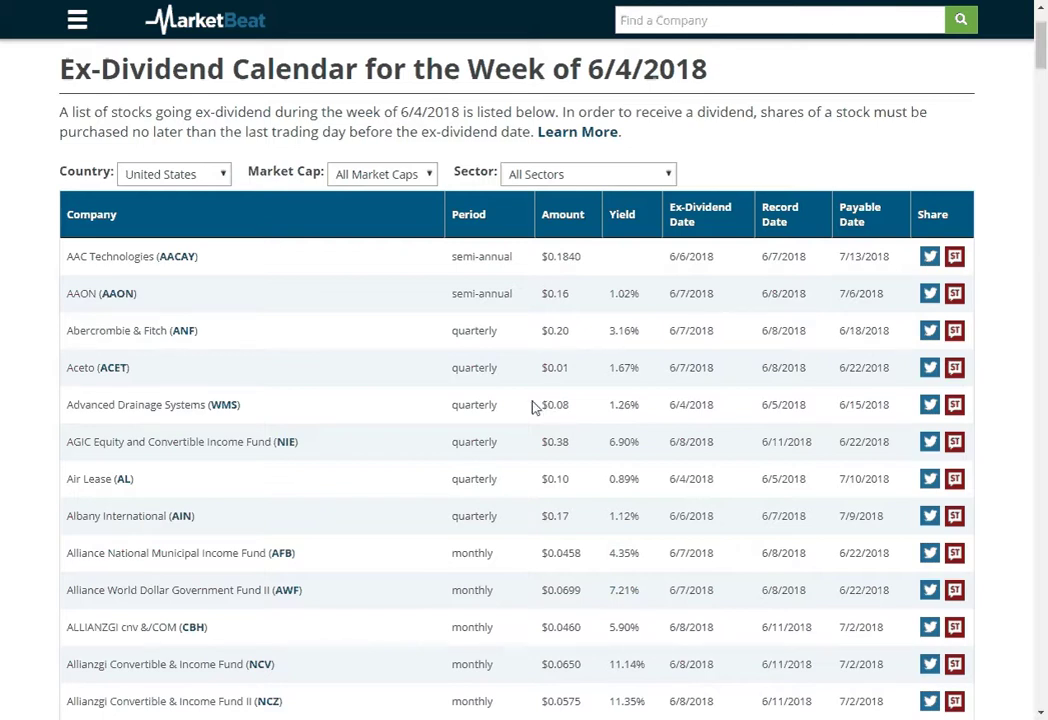
pyautogui.scroll(3, 531, 405)
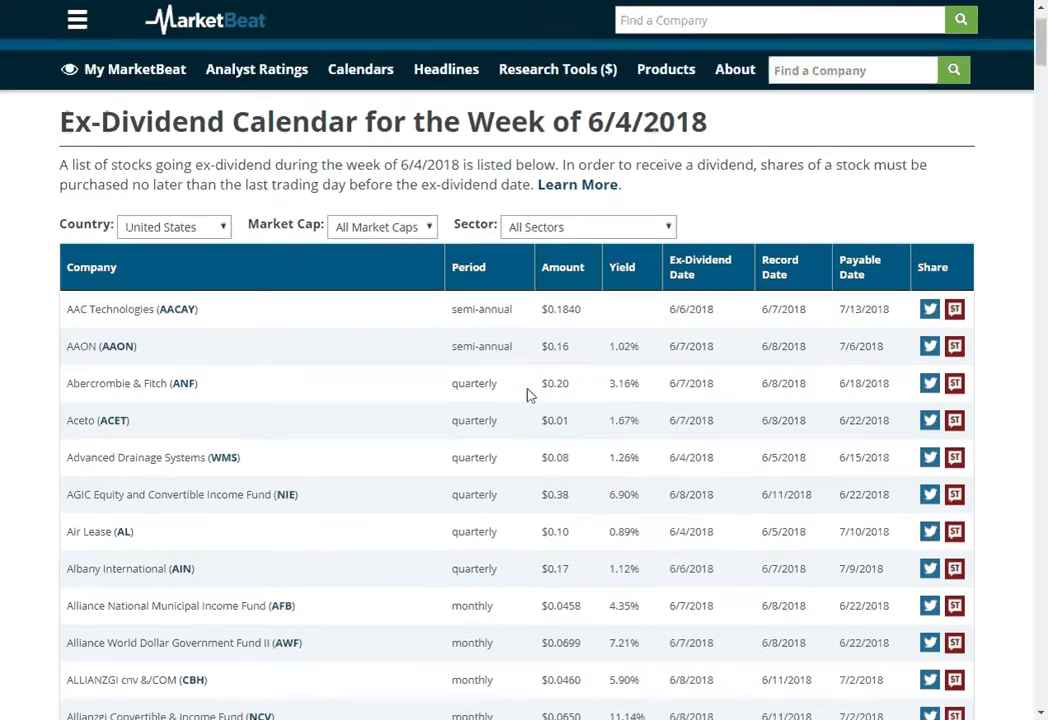
pyautogui.moveTo(380, 150)
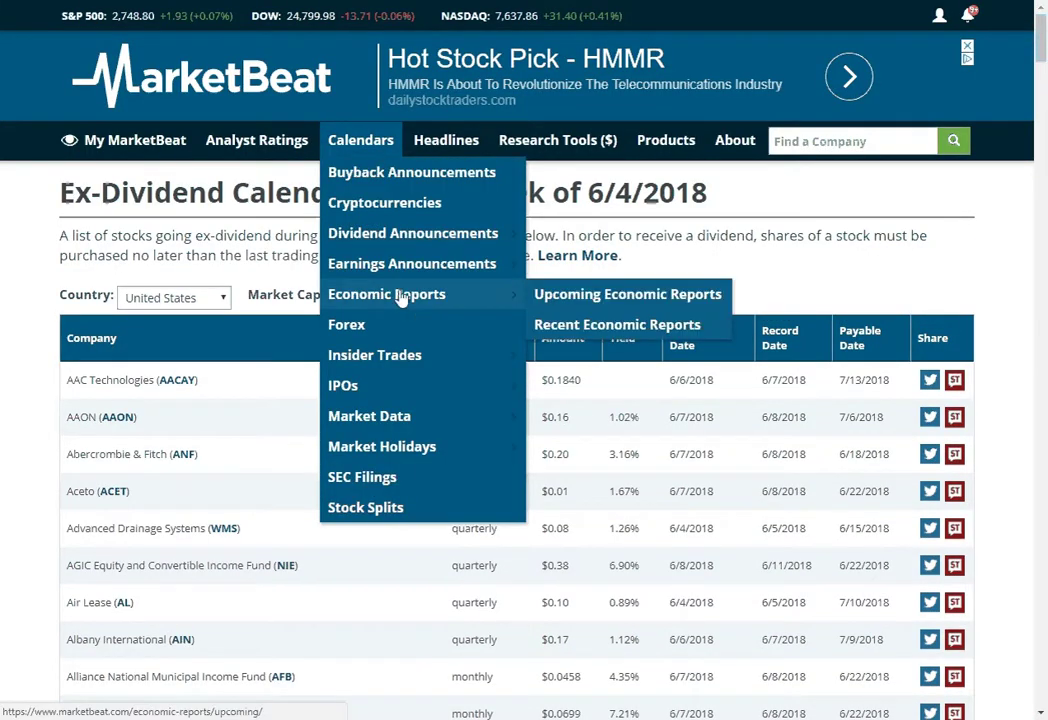
pyautogui.moveTo(465, 236)
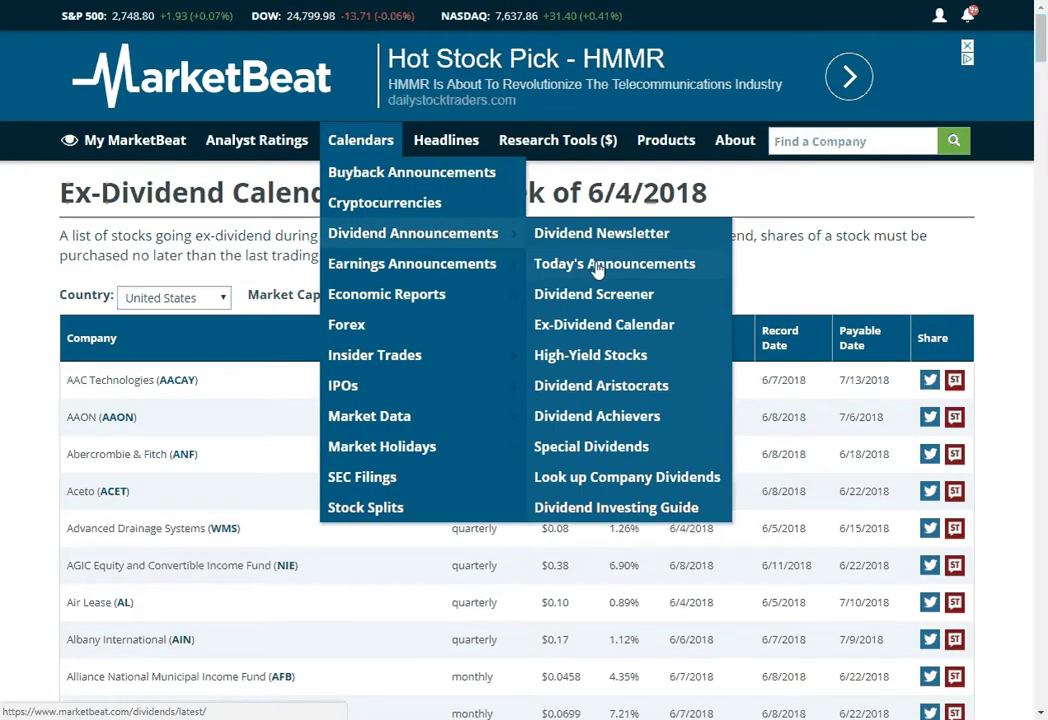
# - Open the High-Yield Dividend Stocks list and select Vedanta's 52.09% dividend yield
pyautogui.click(608, 355)
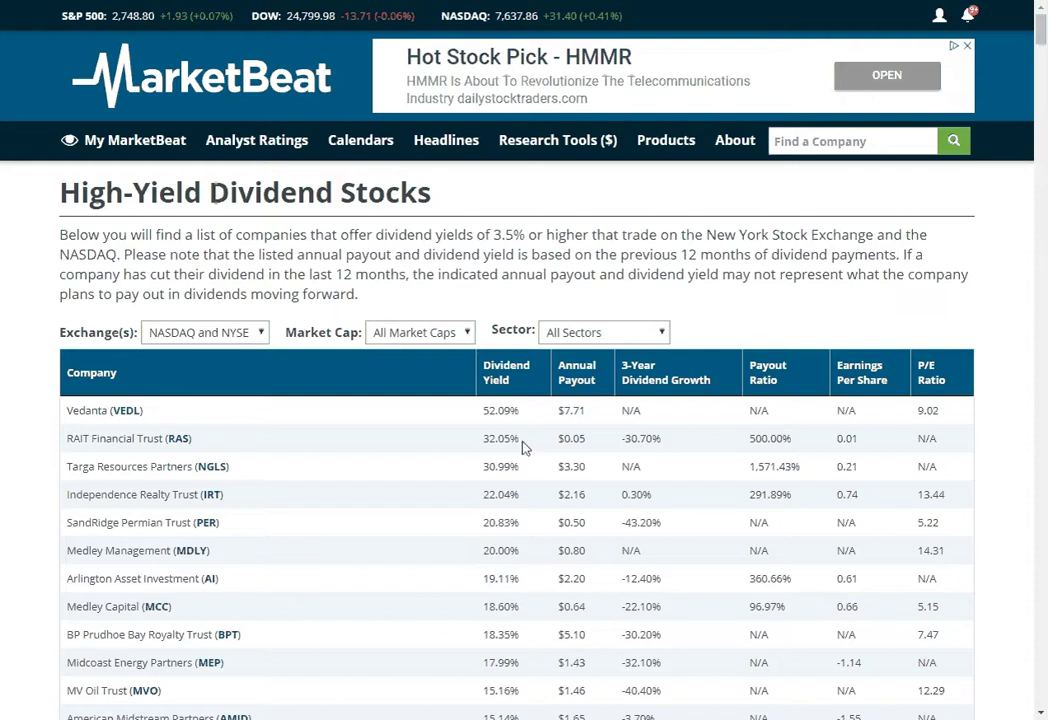
pyautogui.doubleClick(505, 411)
pyautogui.click(405, 437)
pyautogui.moveTo(367, 140)
pyautogui.moveTo(398, 229)
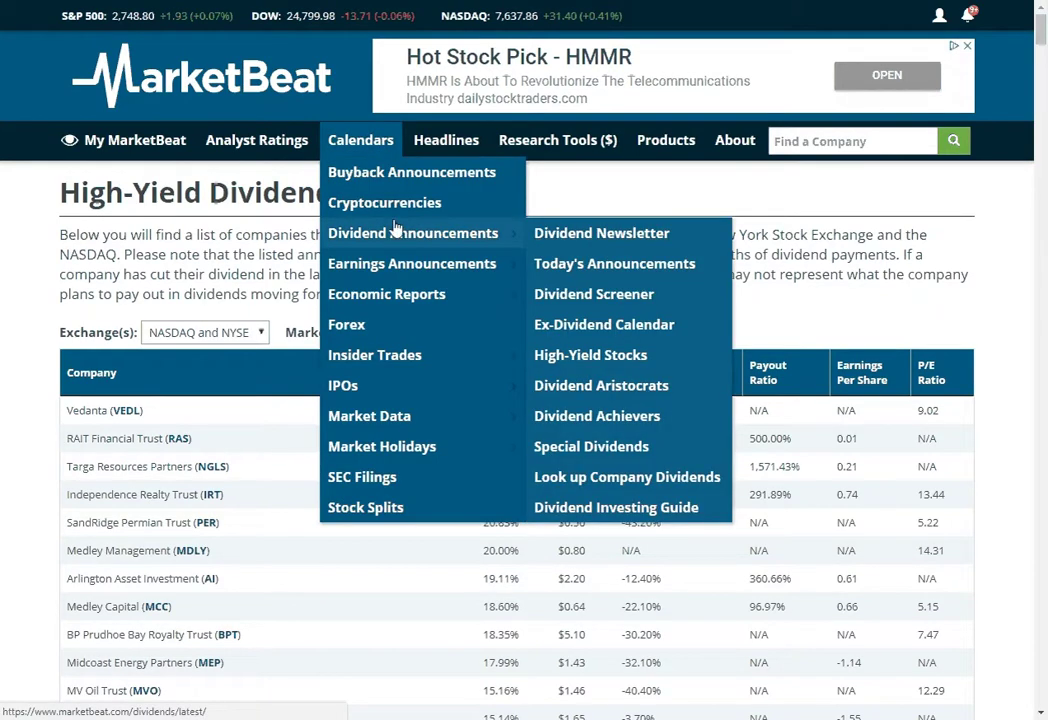
# - Open the Dividend Aristocrats list, sort by dividend yield, and select AT&T's 6.12% yield and $2.00 payout
pyautogui.click(622, 387)
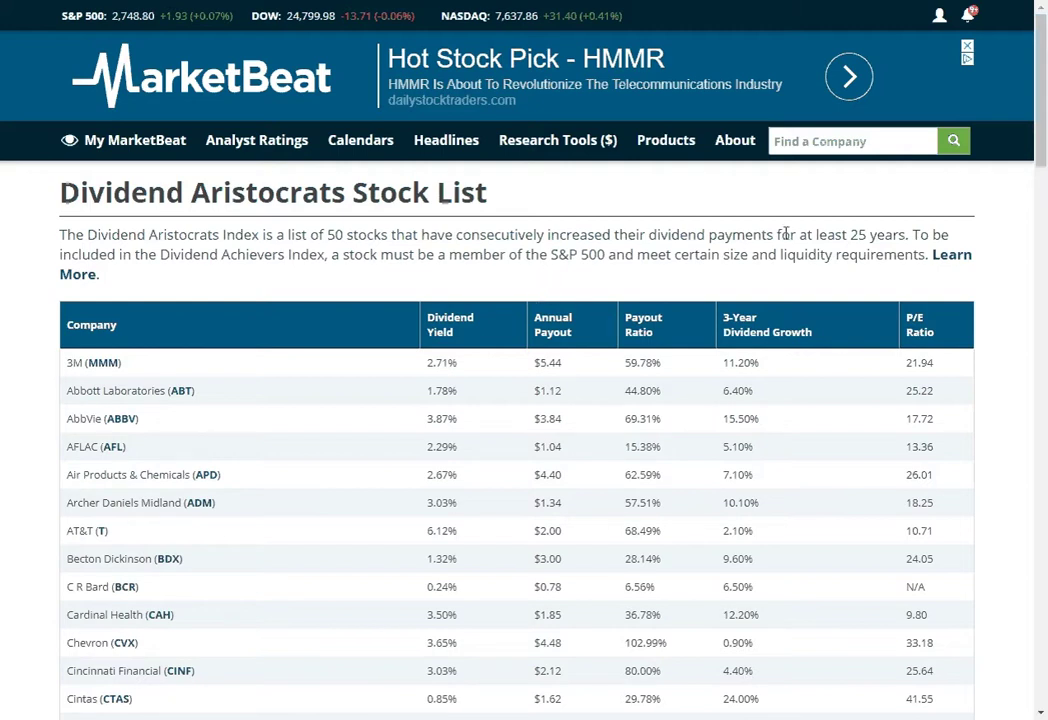
pyautogui.moveTo(807, 234); pyautogui.dragTo(831, 233)
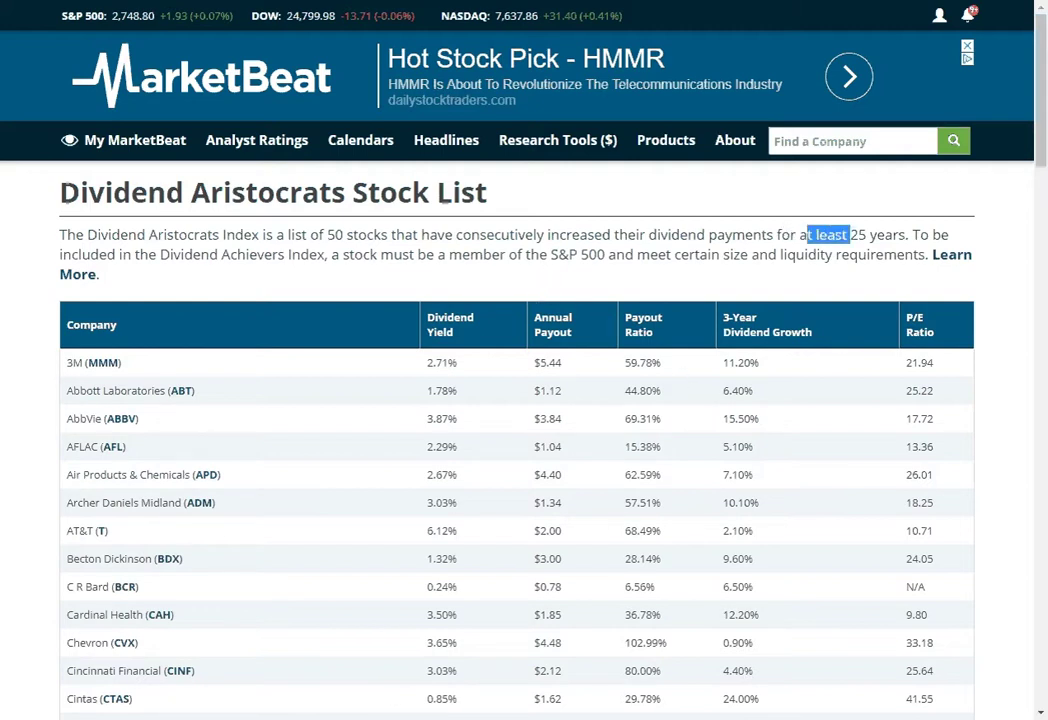
pyautogui.click(480, 330)
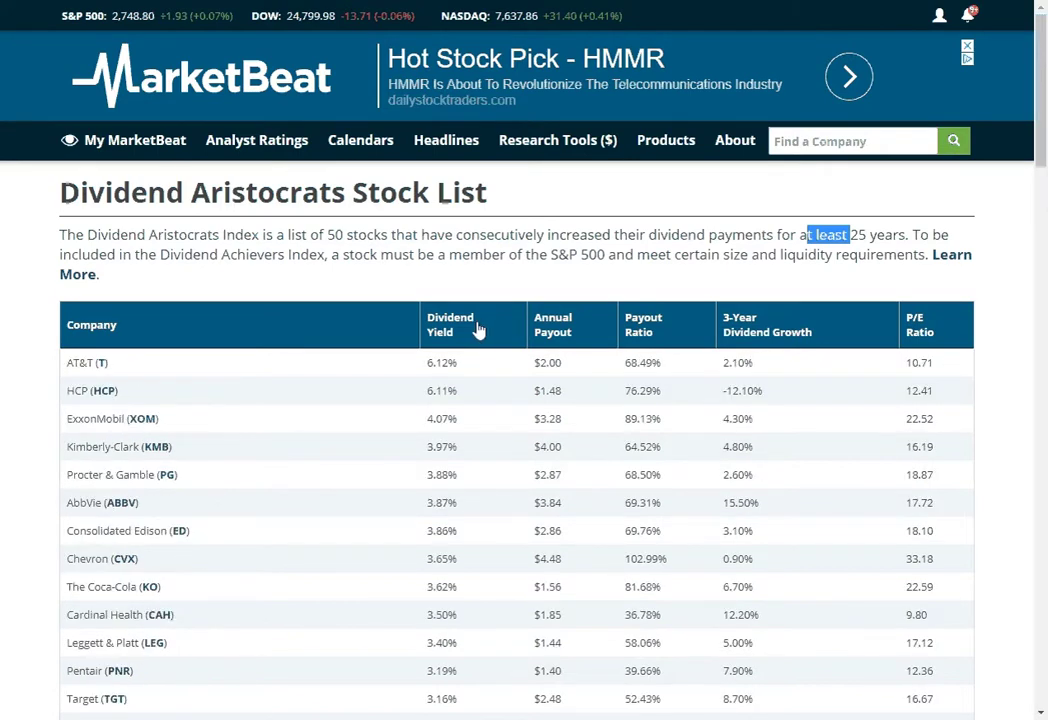
pyautogui.click(463, 368)
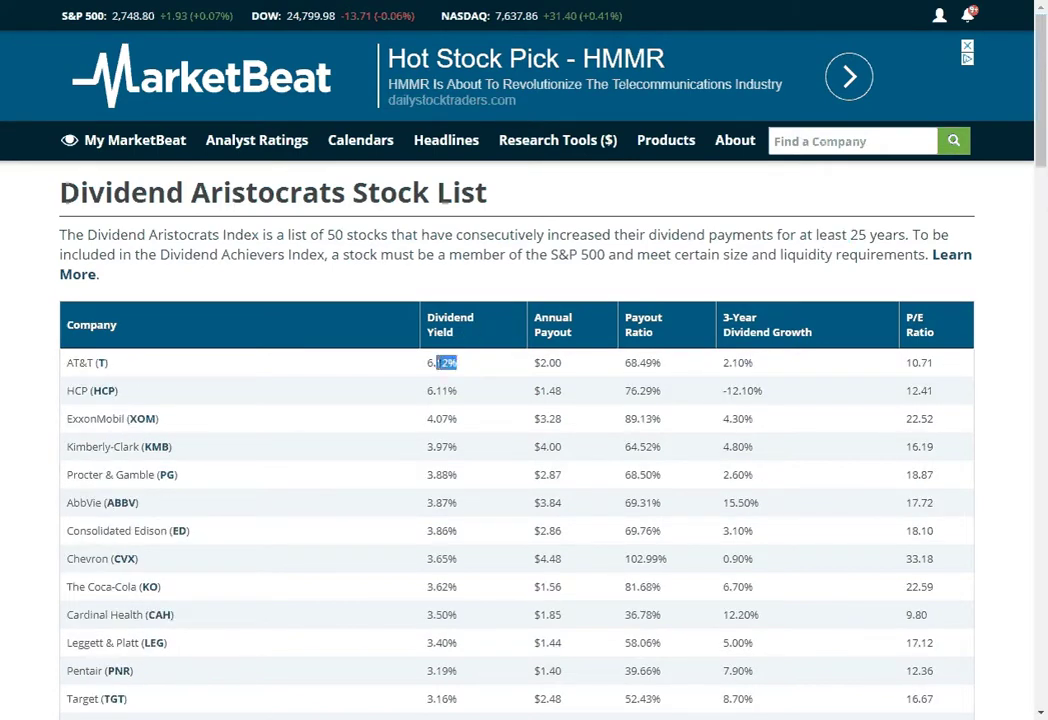
pyautogui.moveTo(437, 363); pyautogui.dragTo(421, 367)
pyautogui.moveTo(589, 366); pyautogui.dragTo(547, 364)
# - Sort the aristocrats by 3-year dividend growth, highest first, and select PPG Industries' 9.10%
pyautogui.click(767, 340)
pyautogui.click(776, 335)
pyautogui.click(776, 335)
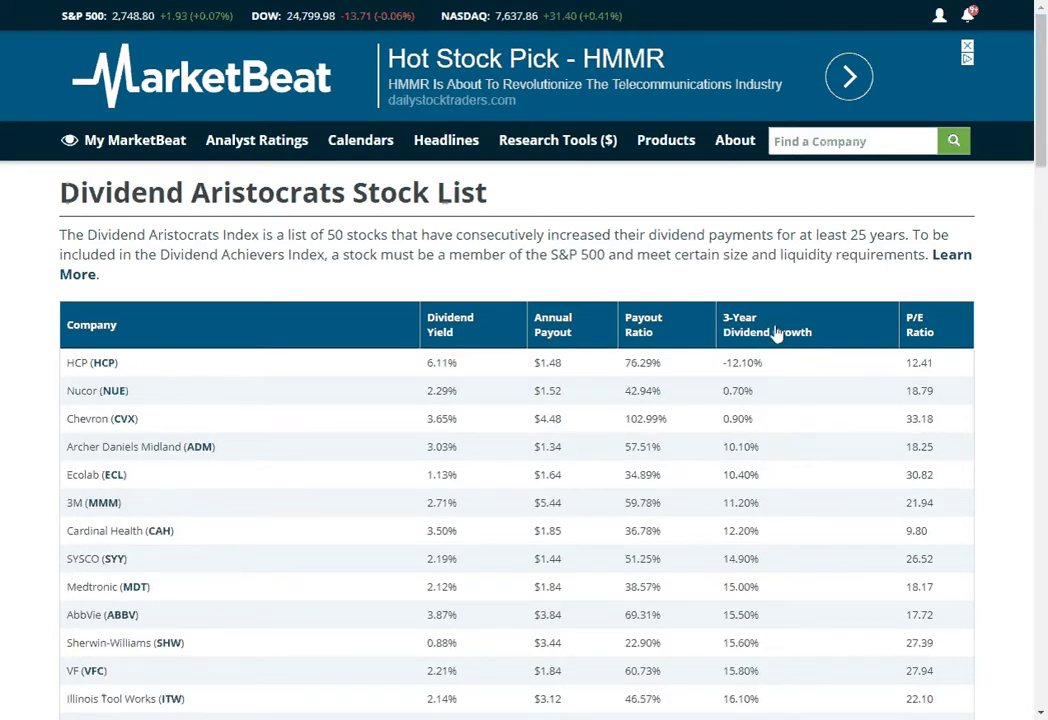
pyautogui.click(776, 335)
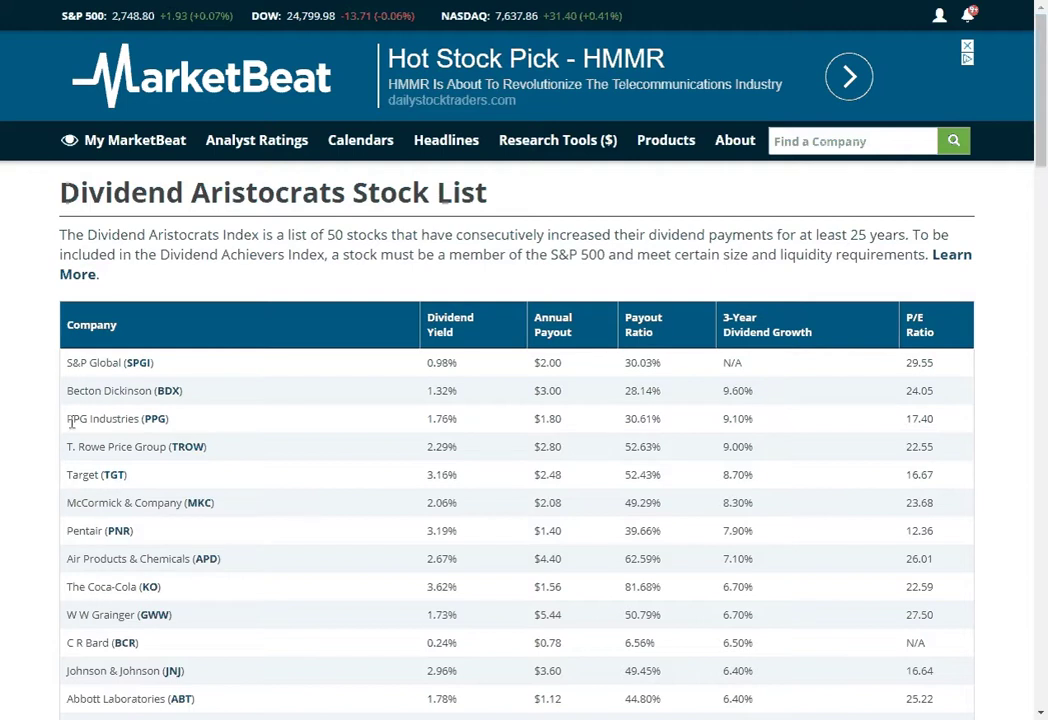
pyautogui.doubleClick(741, 418)
# - Open the Dividend Achievers Stock List from Calendars > Dividend Announcements
pyautogui.moveTo(437, 150)
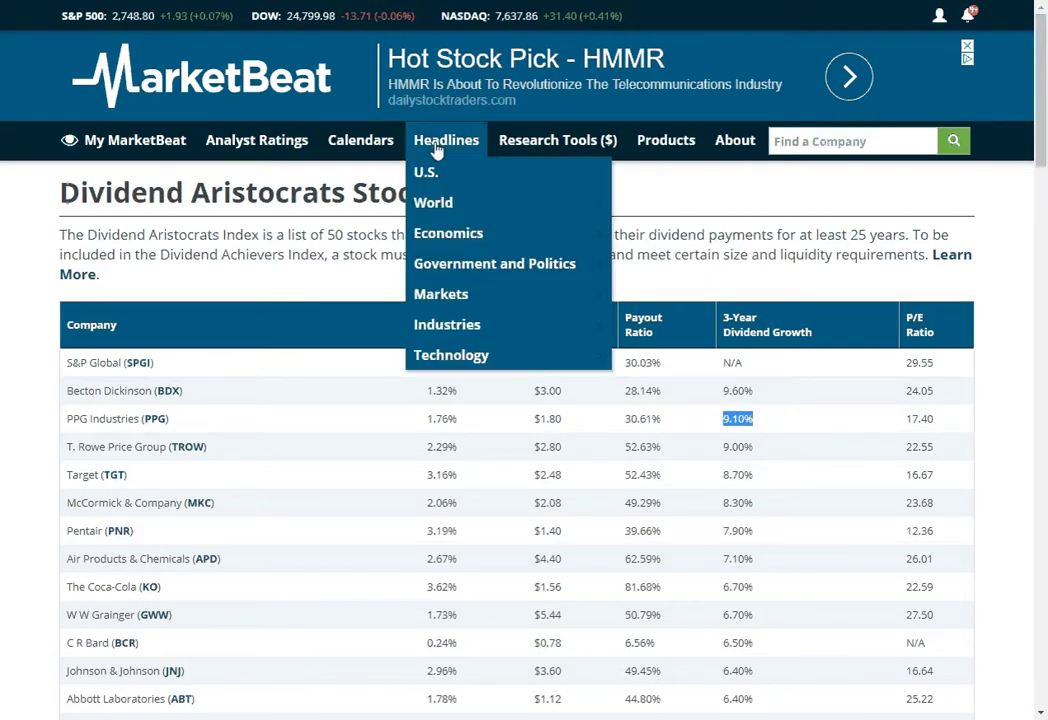
pyautogui.moveTo(361, 140)
pyautogui.moveTo(413, 233)
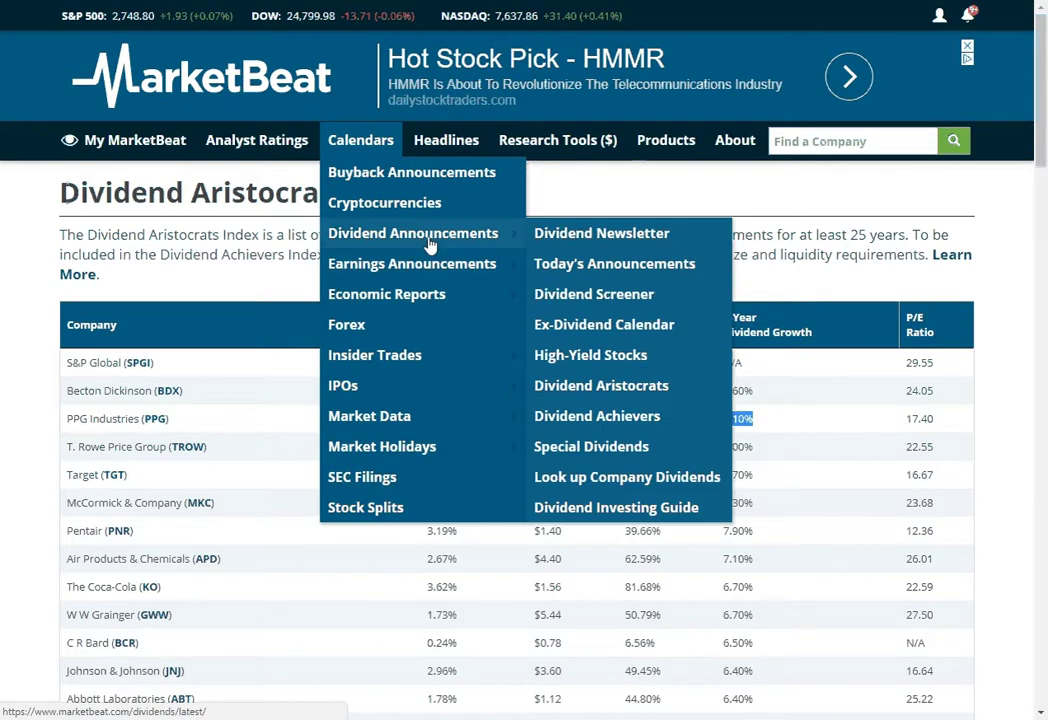
pyautogui.click(618, 425)
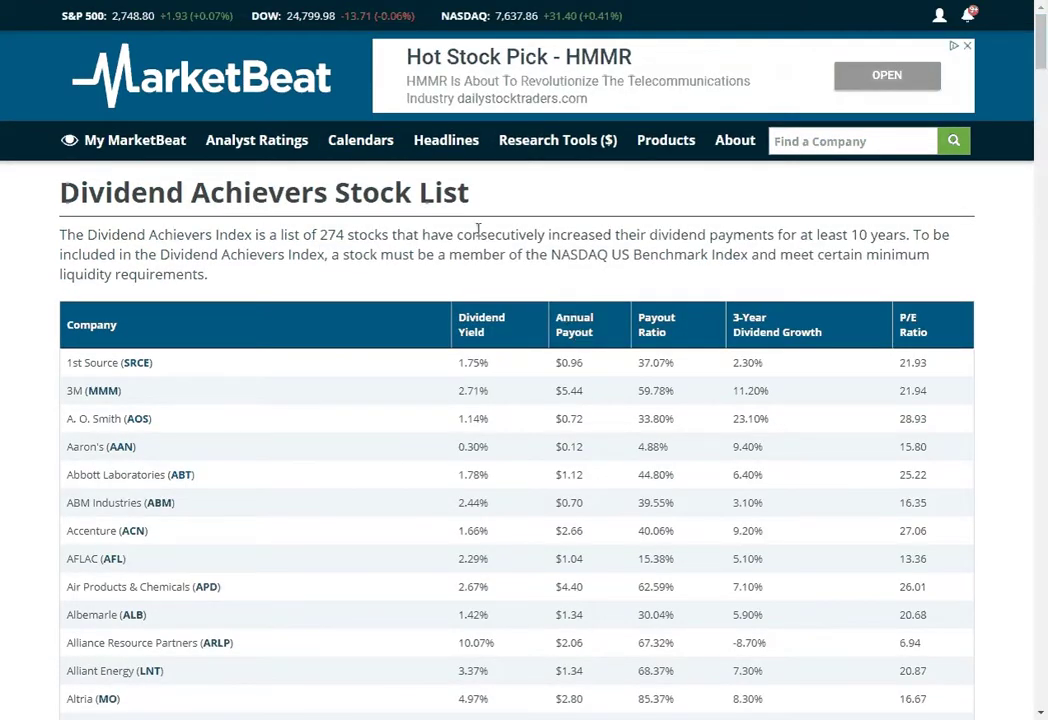
# - Open the Special Dividend Announcements page from Calendars > Dividend Announcements
pyautogui.moveTo(398, 146)
pyautogui.moveTo(411, 229)
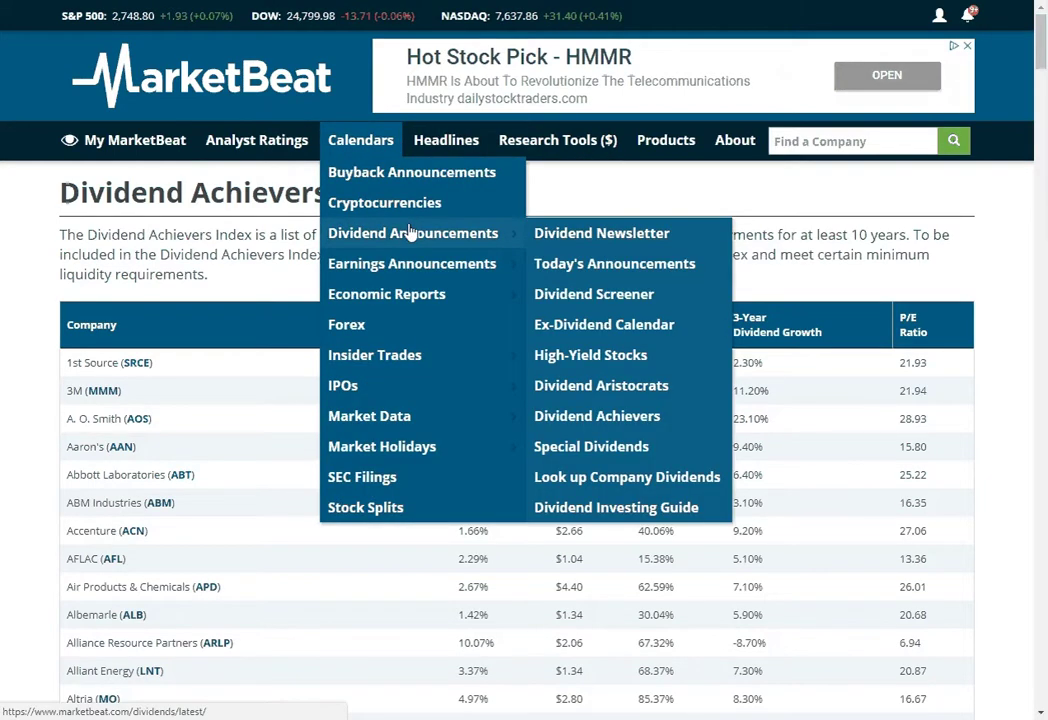
pyautogui.click(592, 447)
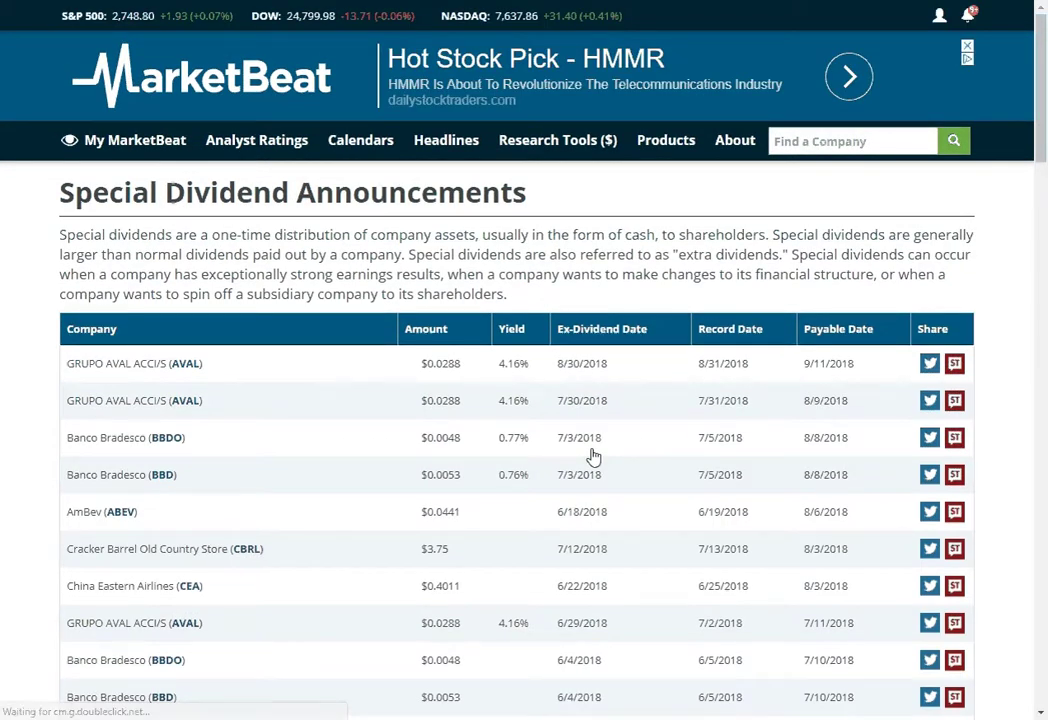
pyautogui.scroll(-3, 520, 485)
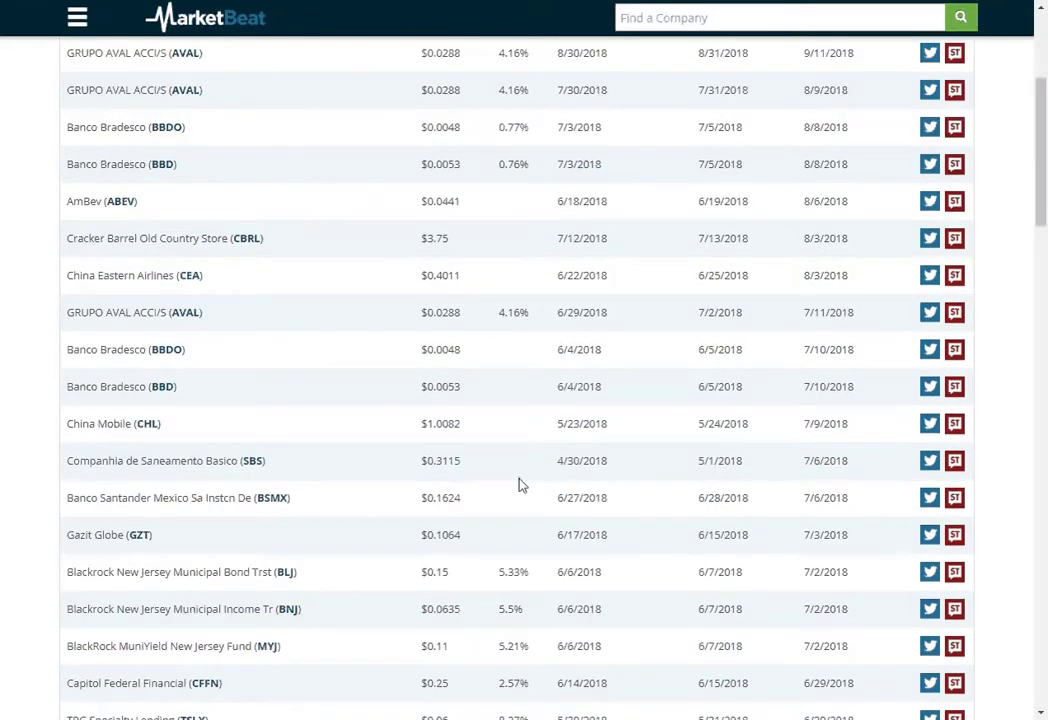
pyautogui.scroll(-4, 520, 485)
pyautogui.scroll(8, 515, 463)
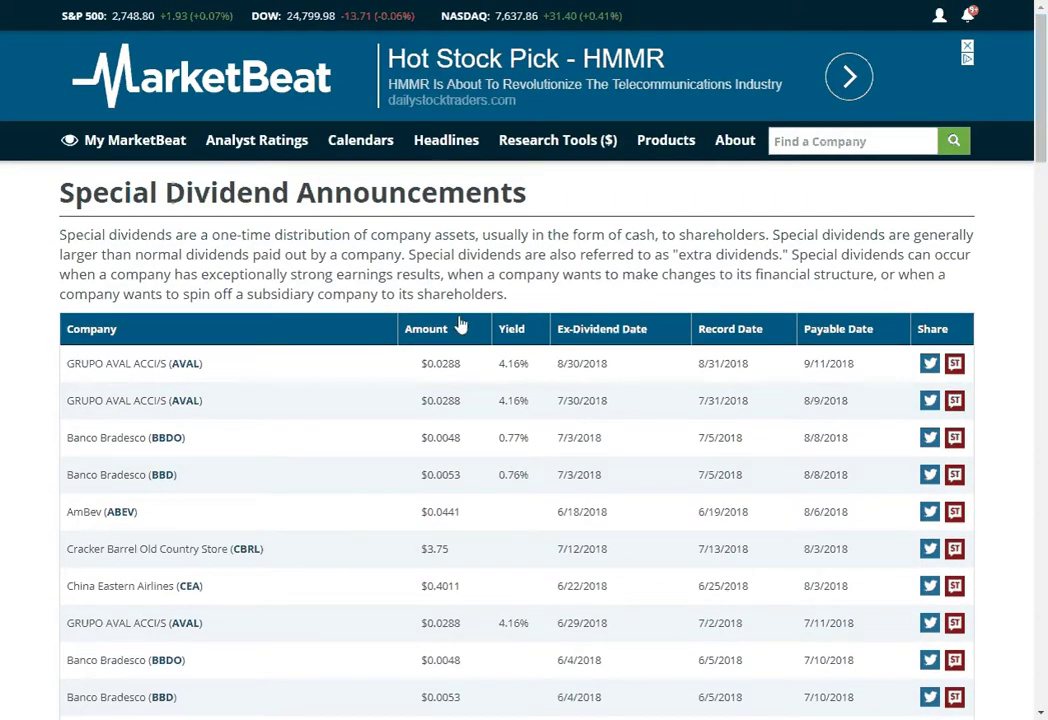
pyautogui.moveTo(392, 145)
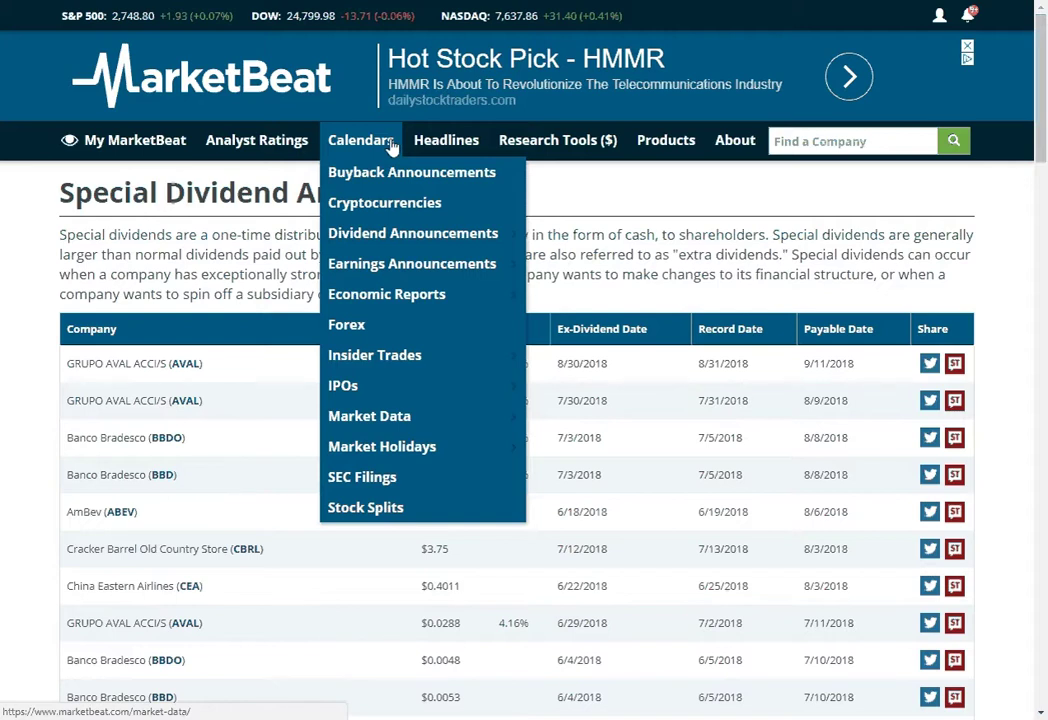
pyautogui.moveTo(470, 233)
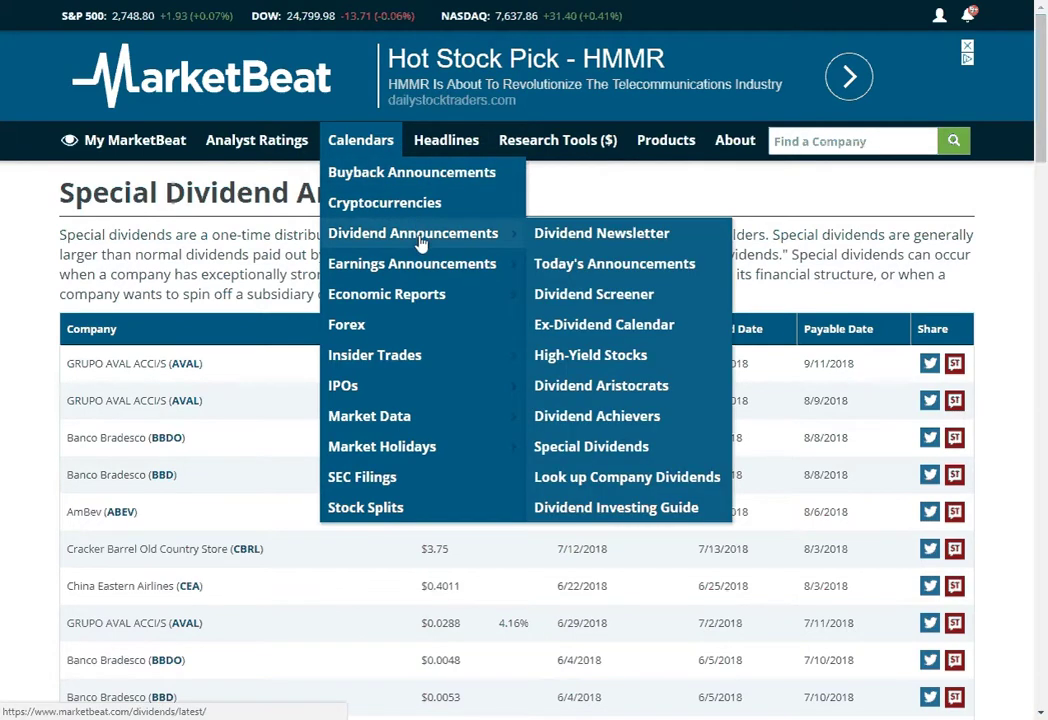
# - Open the Dividend Investing Guide, scroll through its chapters, and jump back to the top with Home
pyautogui.click(643, 511)
pyautogui.scroll(-15, 552, 519)
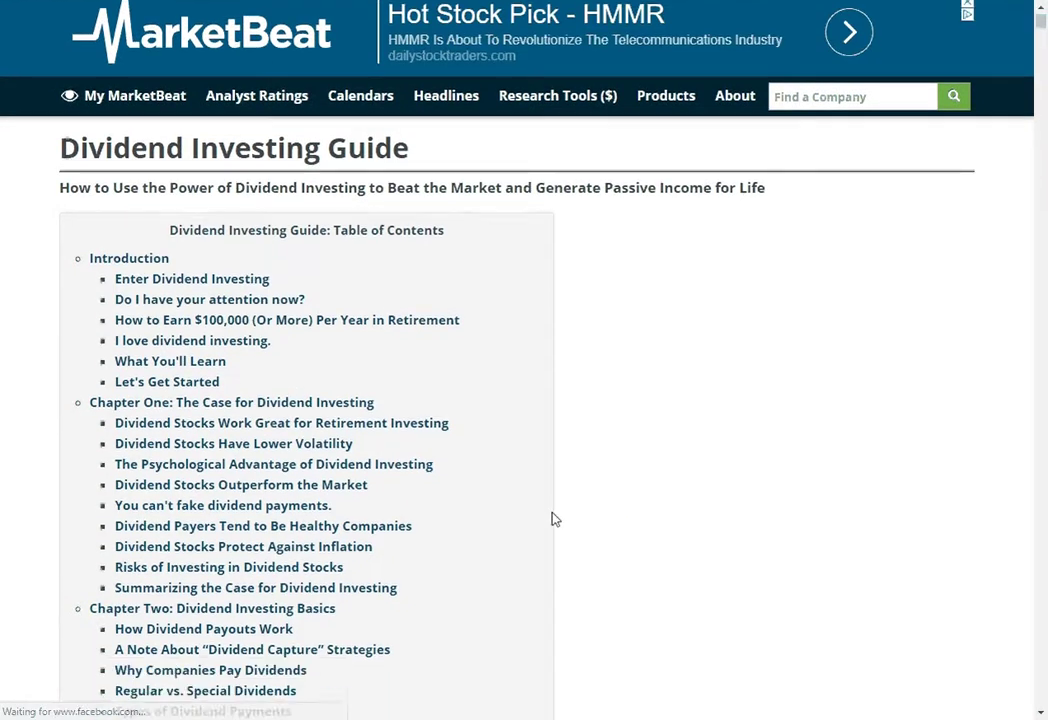
pyautogui.scroll(-8, 555, 519)
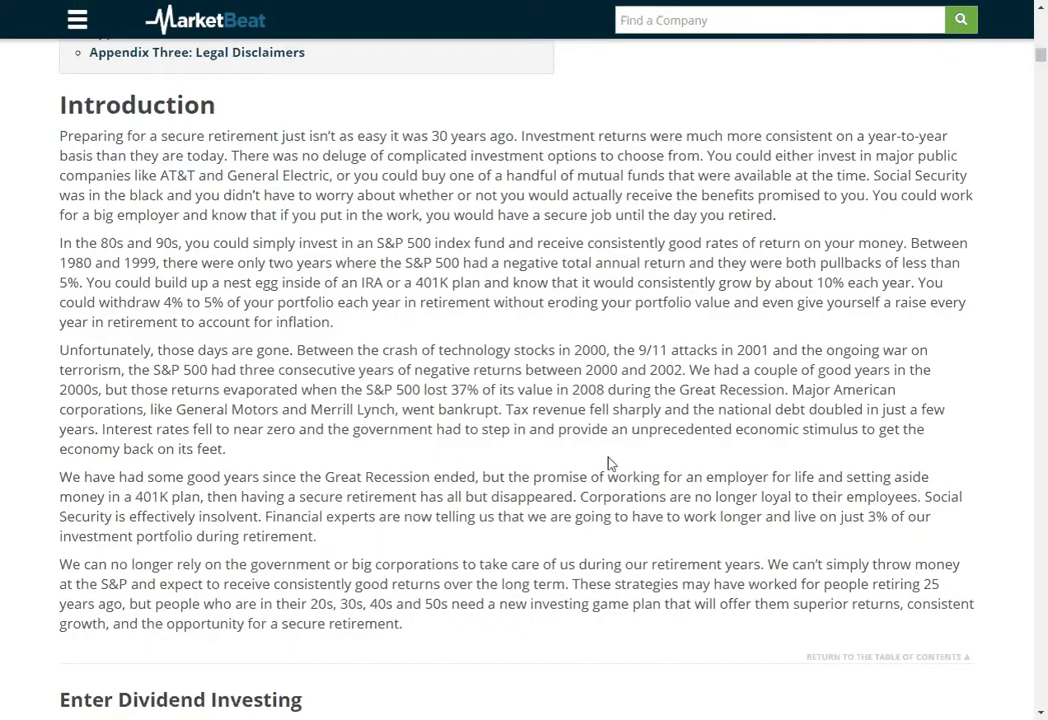
pyautogui.scroll(-20, 612, 463)
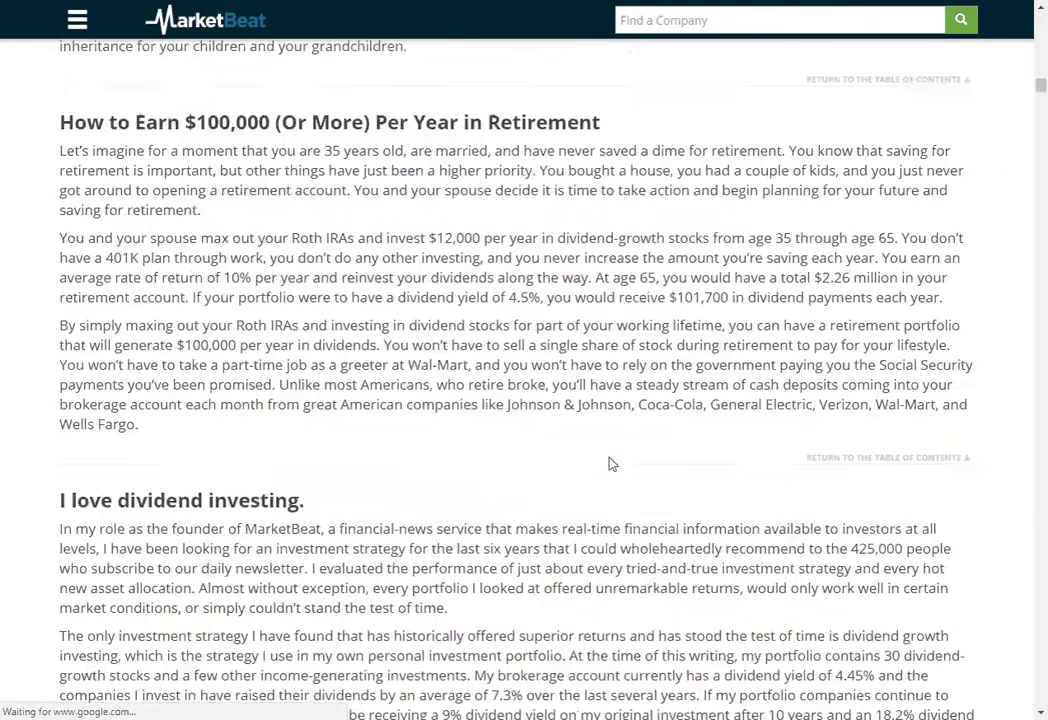
pyautogui.scroll(-20, 612, 463)
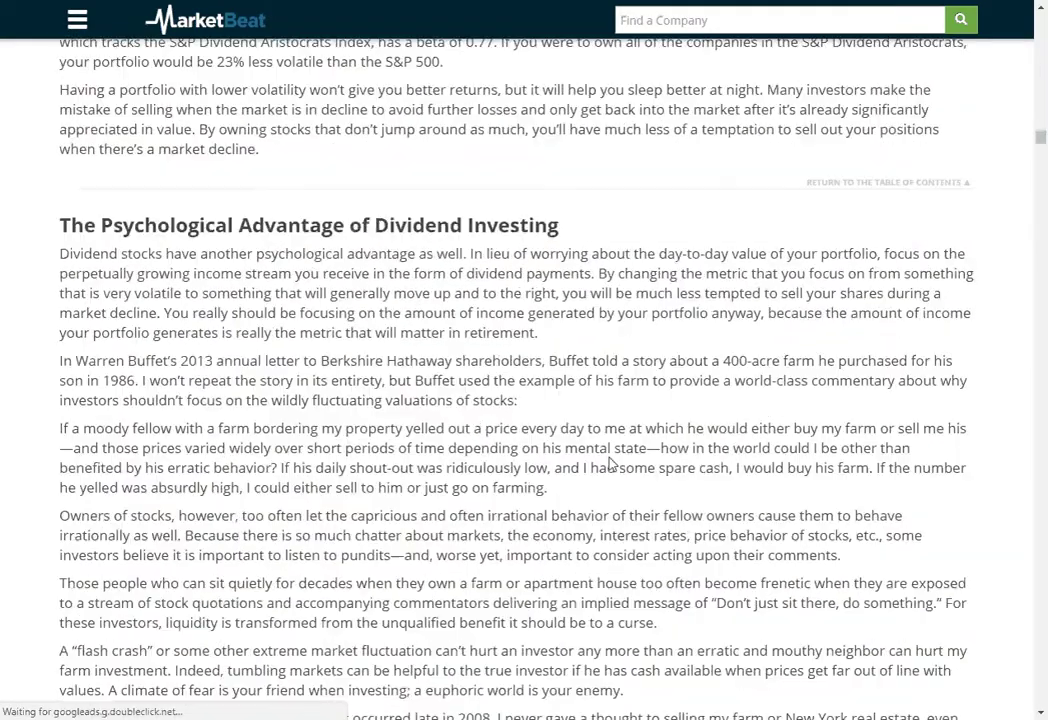
pyautogui.scroll(-20, 612, 463)
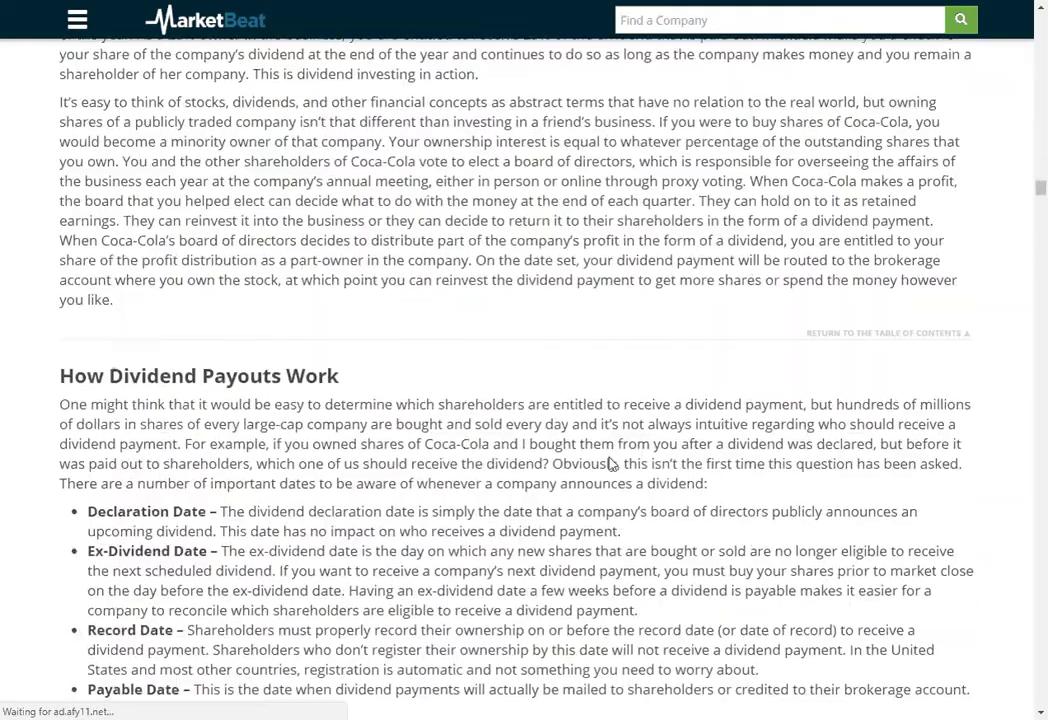
pyautogui.scroll(-20, 612, 463)
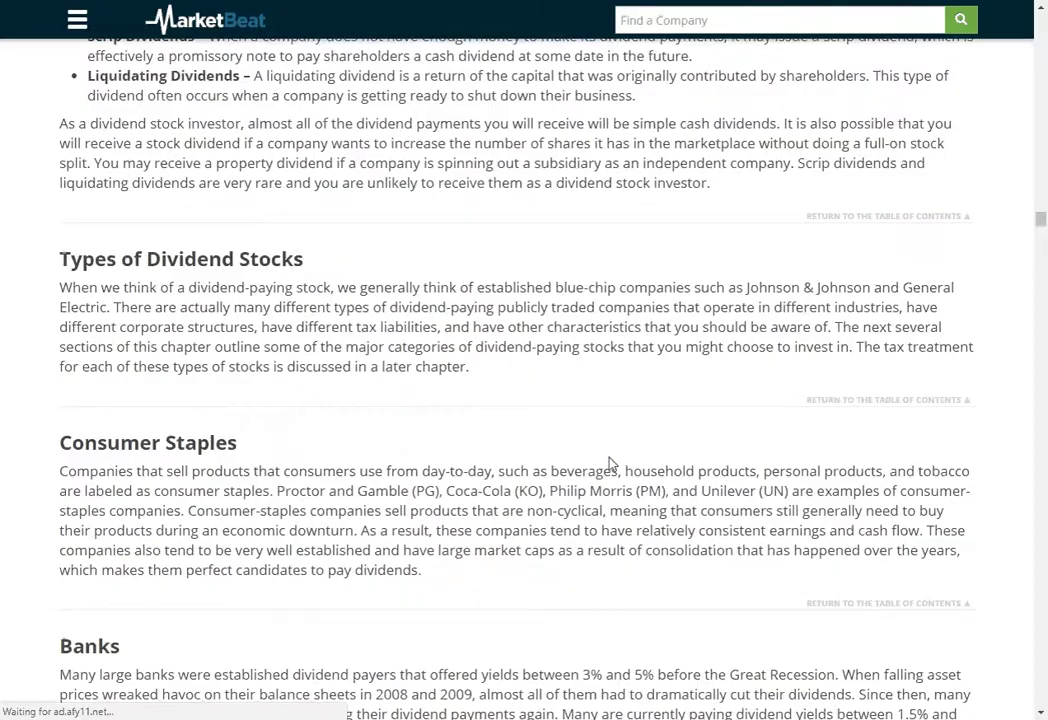
pyautogui.scroll(-20, 612, 463)
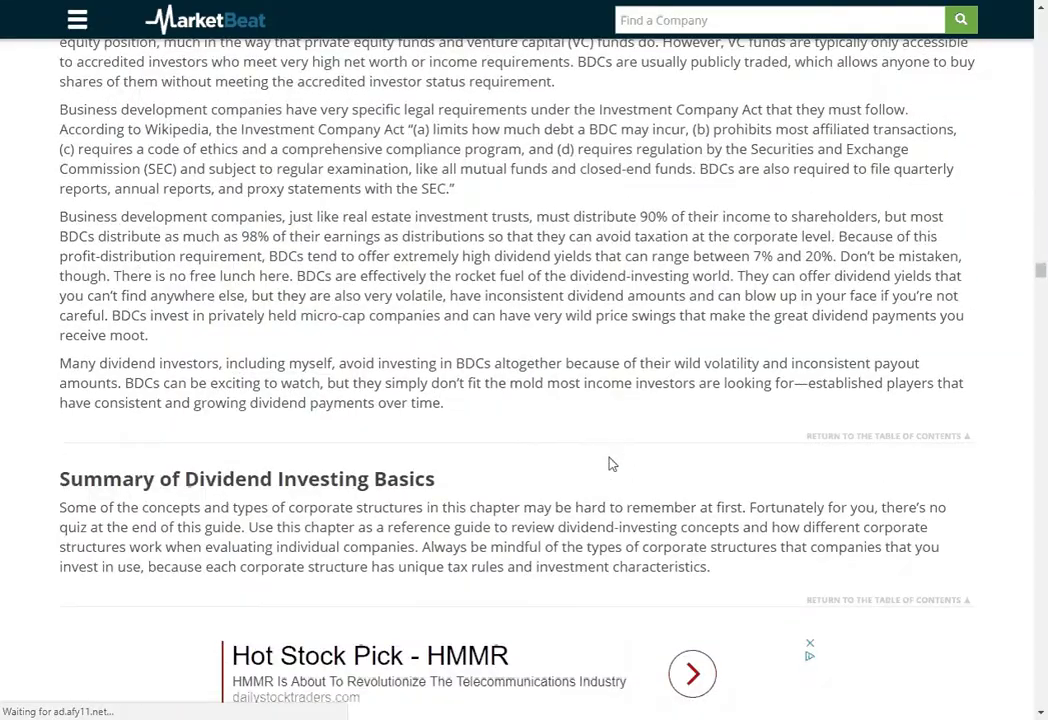
pyautogui.scroll(-10, 612, 463)
pyautogui.press('Home')
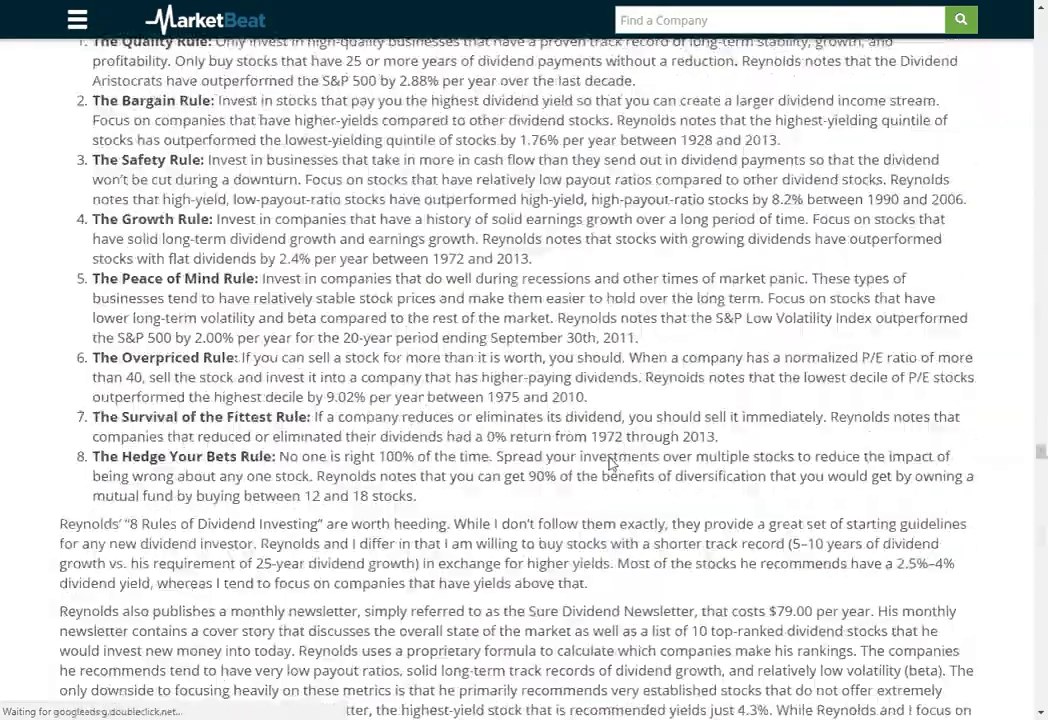
pyautogui.moveTo(460, 150)
pyautogui.moveTo(352, 145)
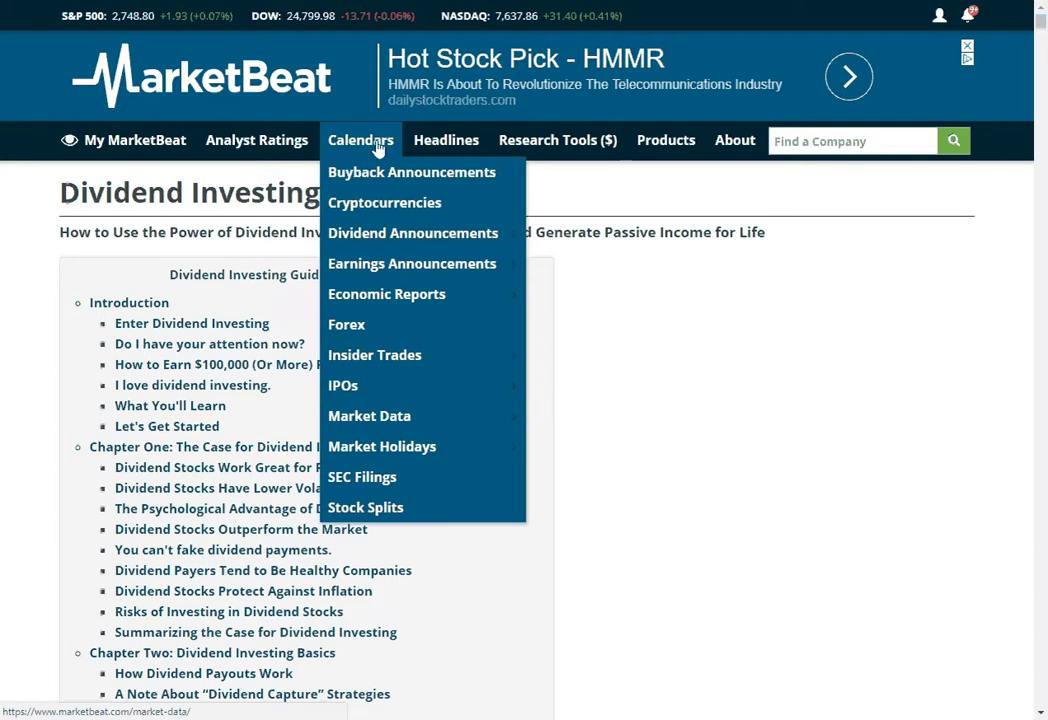
pyautogui.moveTo(382, 204)
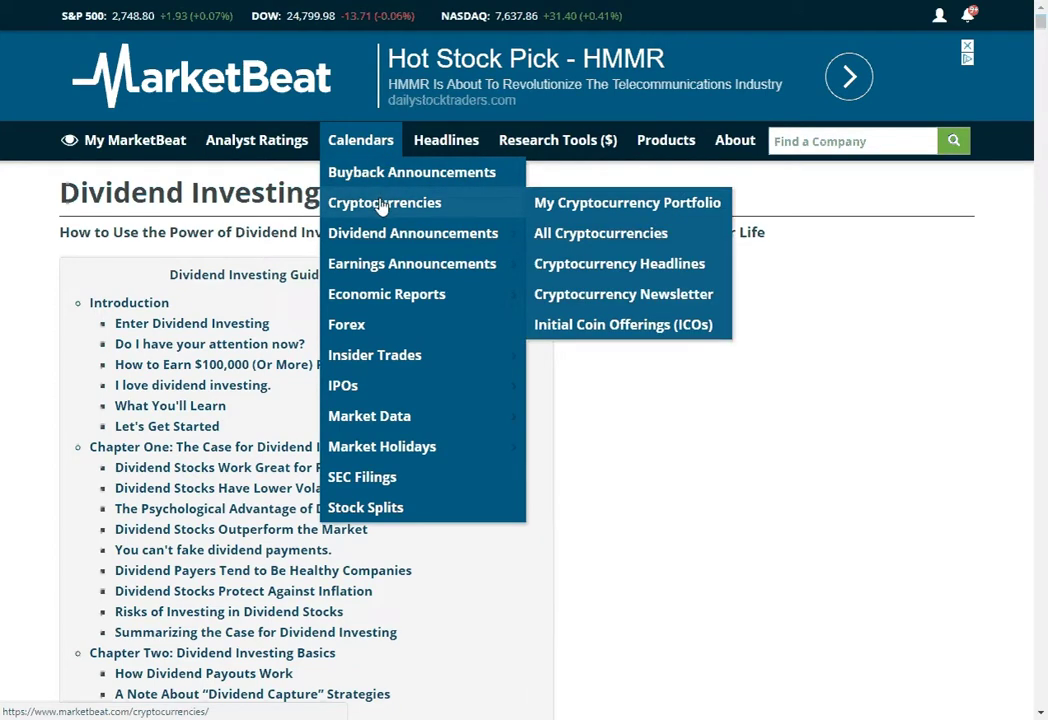
# - Open amazon.com in a new browser tab
pyautogui.hotkey('ctrl', 't')
pyautogui.write('a')
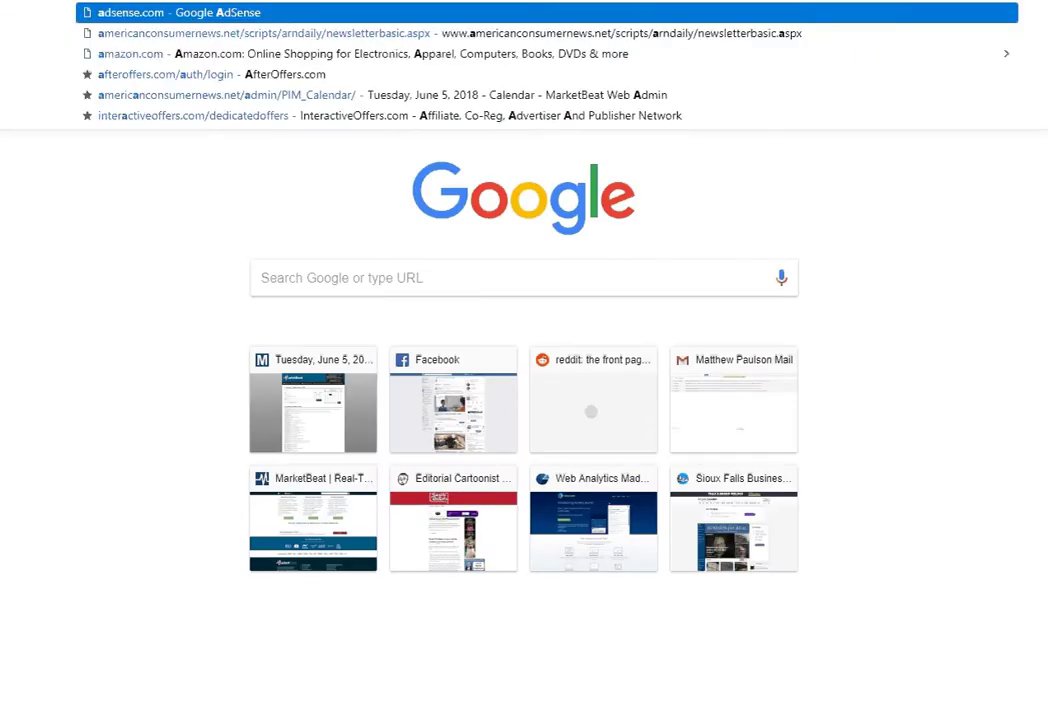
pyautogui.write('utom')
pyautogui.press('Return')
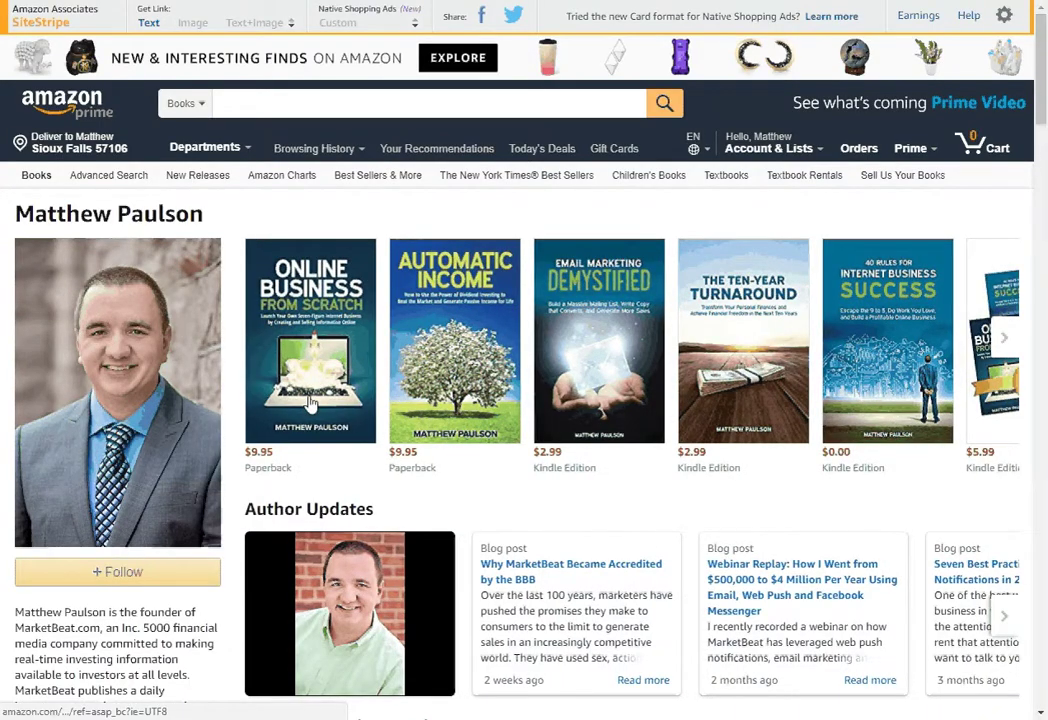
# - Open the author's first book, then the Wealth Building Book Bundle product page
pyautogui.click(362, 380)
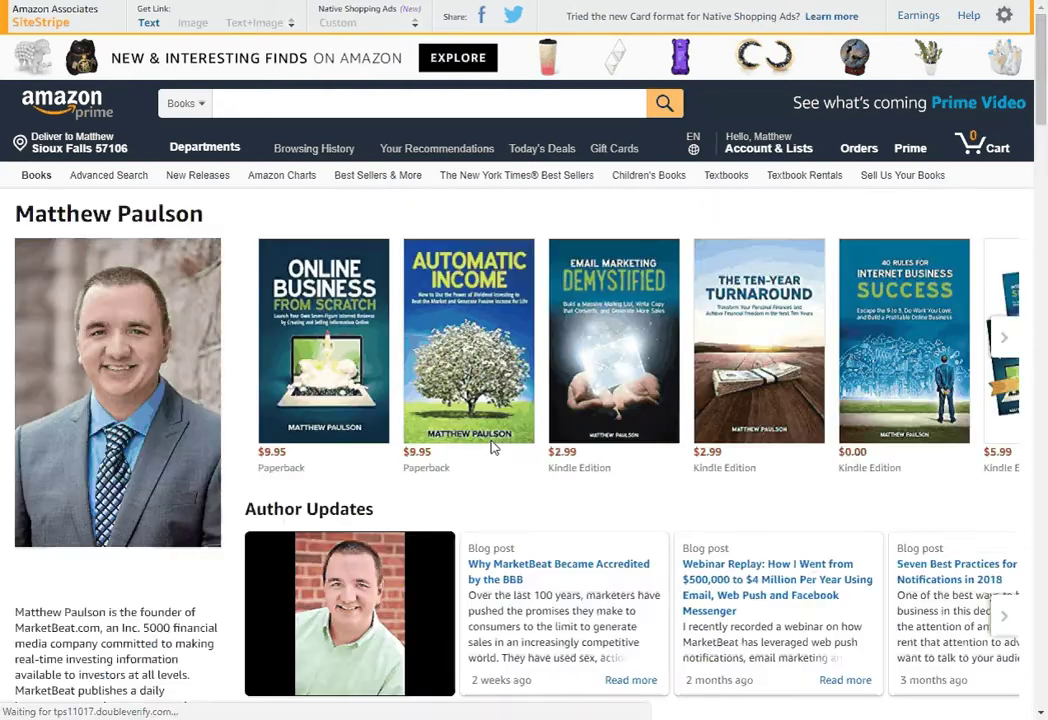
pyautogui.scroll(-20, 510, 413)
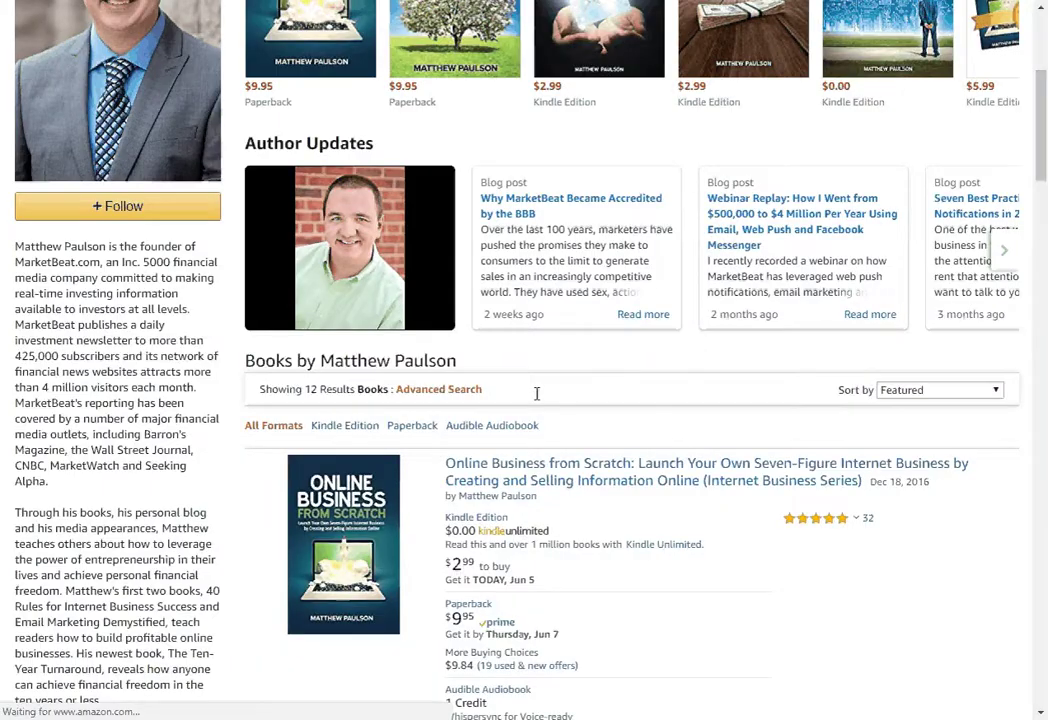
pyautogui.scroll(-3, 652, 255)
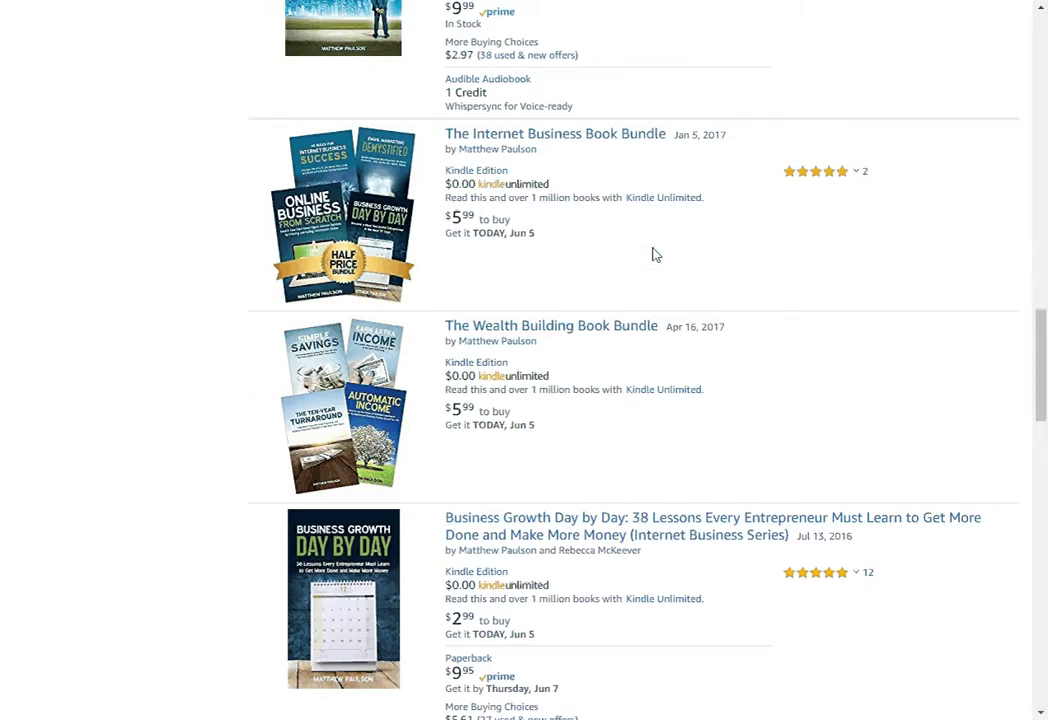
pyautogui.click(604, 339)
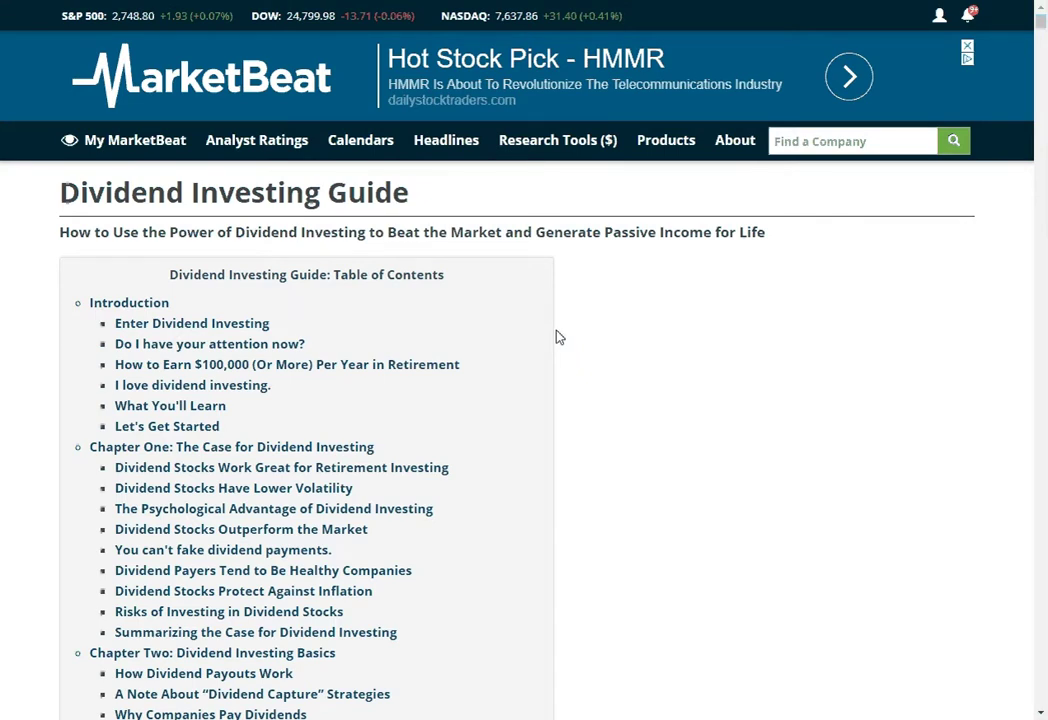
# - Search for ticker WFC on the Look up Company Dividends page to open Wells Fargo's stock page
pyautogui.moveTo(378, 159)
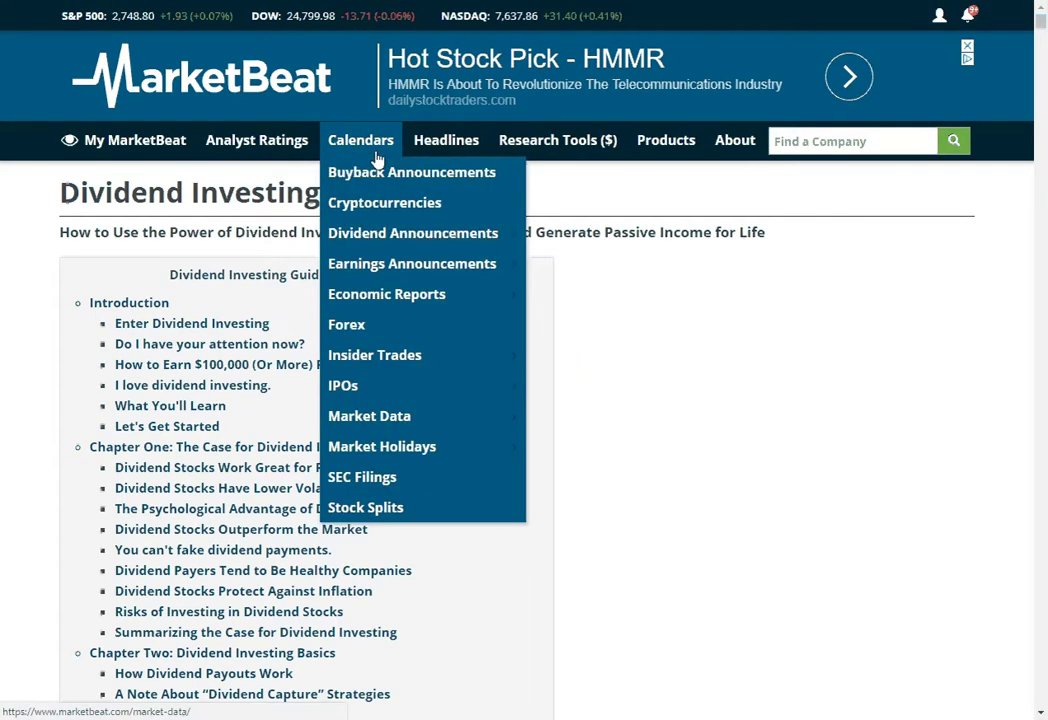
pyautogui.moveTo(393, 234)
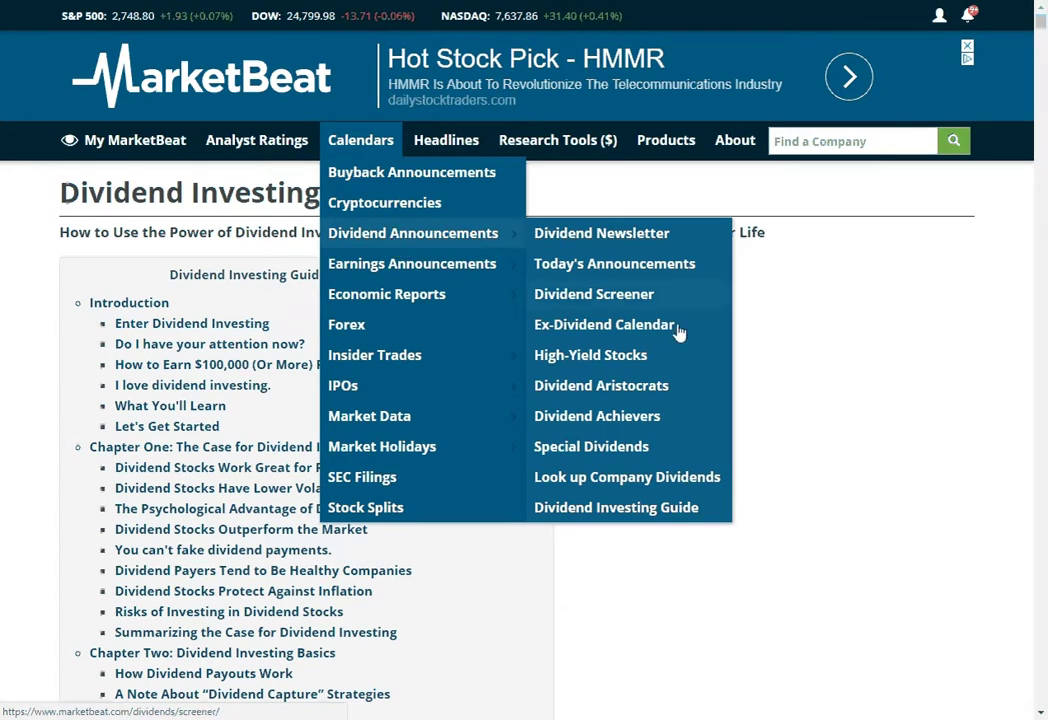
pyautogui.click(632, 486)
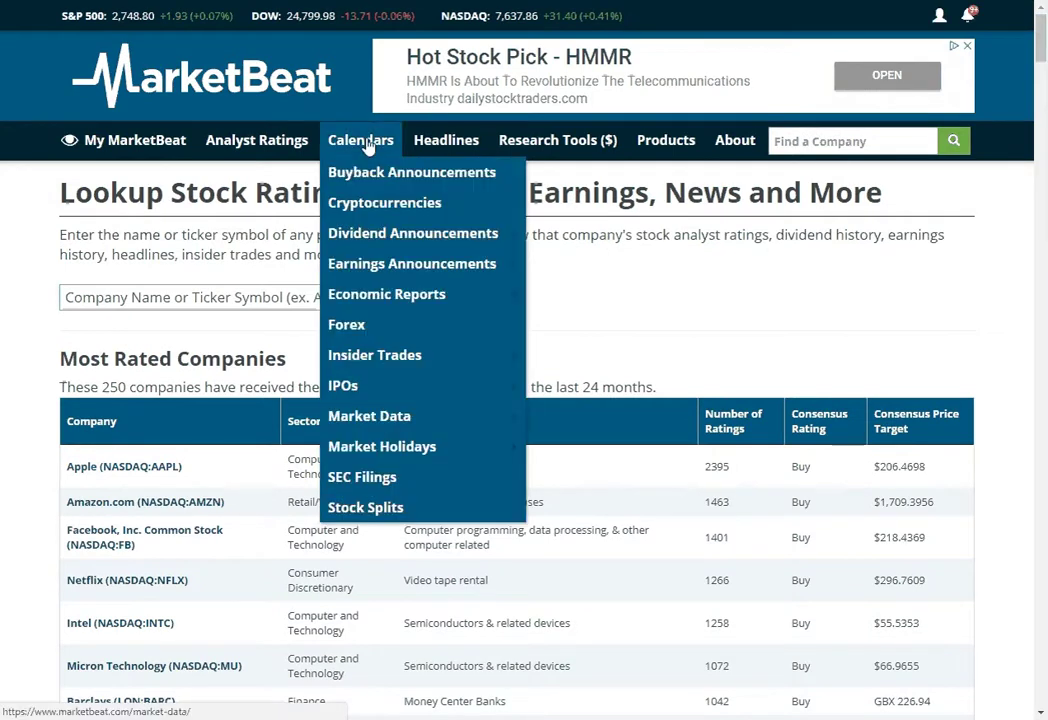
pyautogui.moveTo(421, 307)
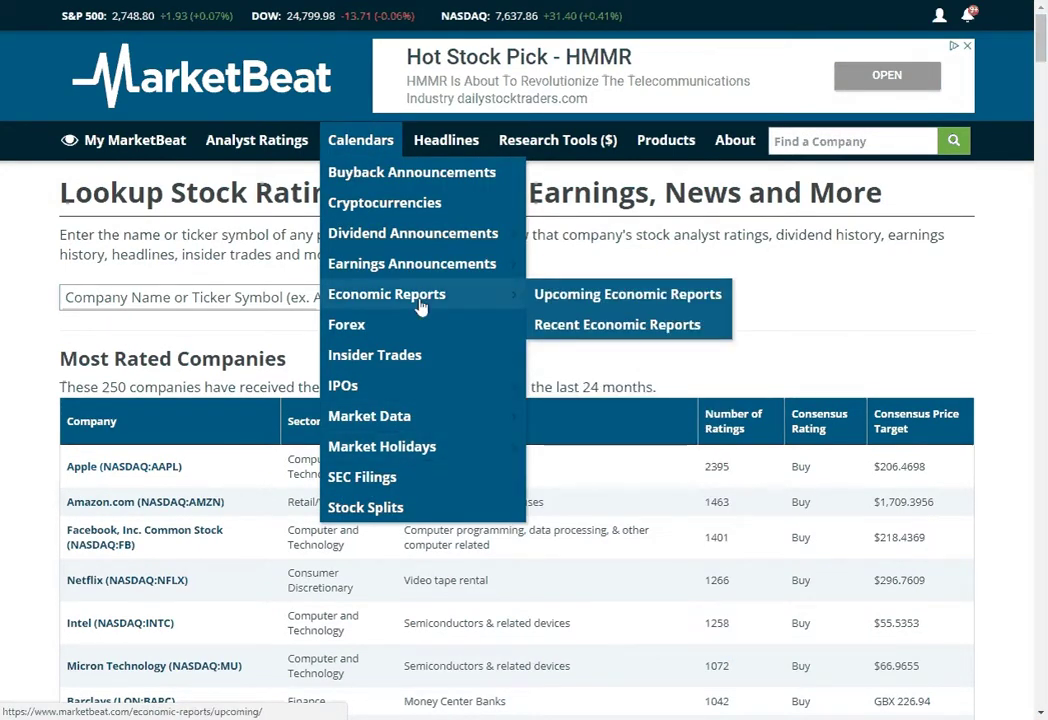
pyautogui.moveTo(488, 240)
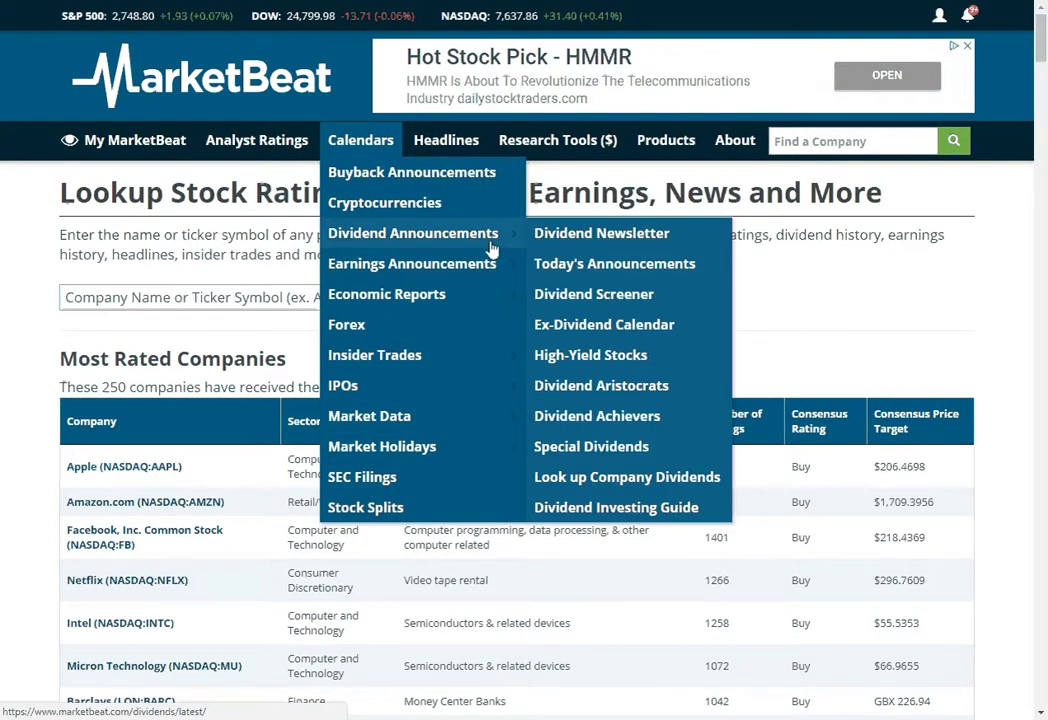
pyautogui.click(613, 480)
pyautogui.click(347, 297)
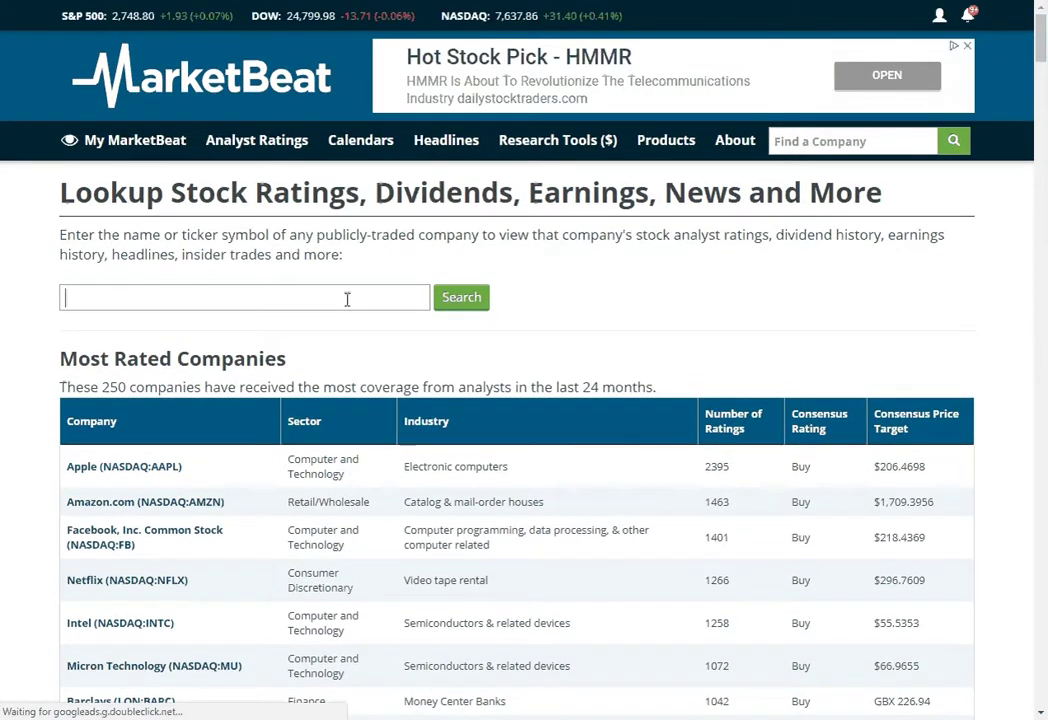
pyautogui.write('WF')
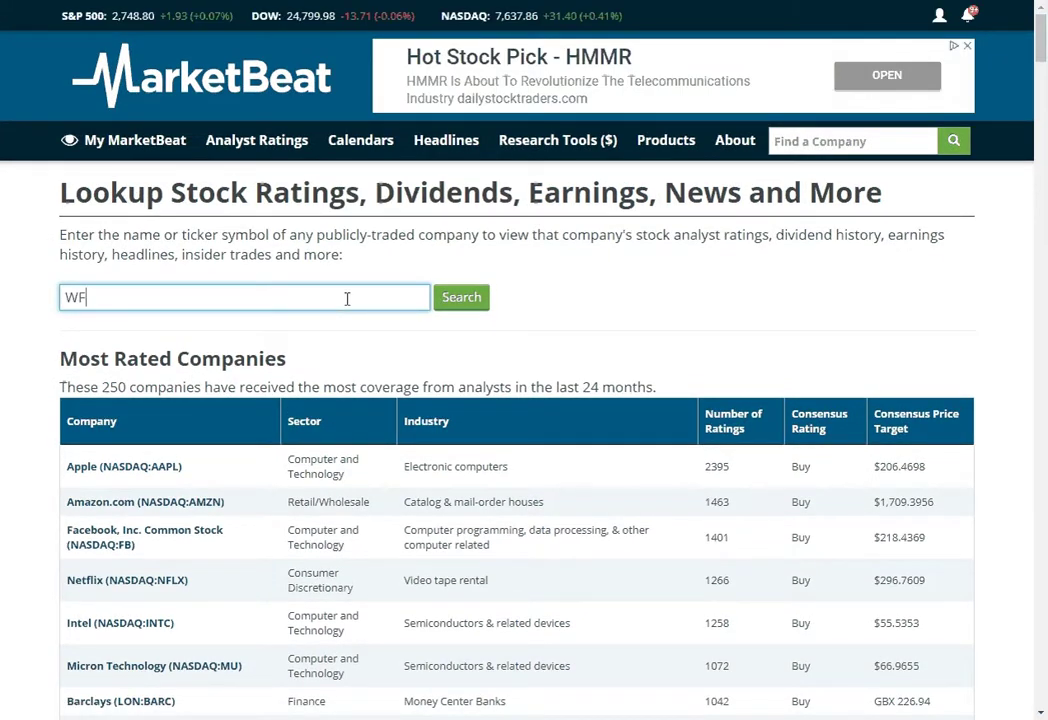
pyautogui.write('C')
pyautogui.press('Return')
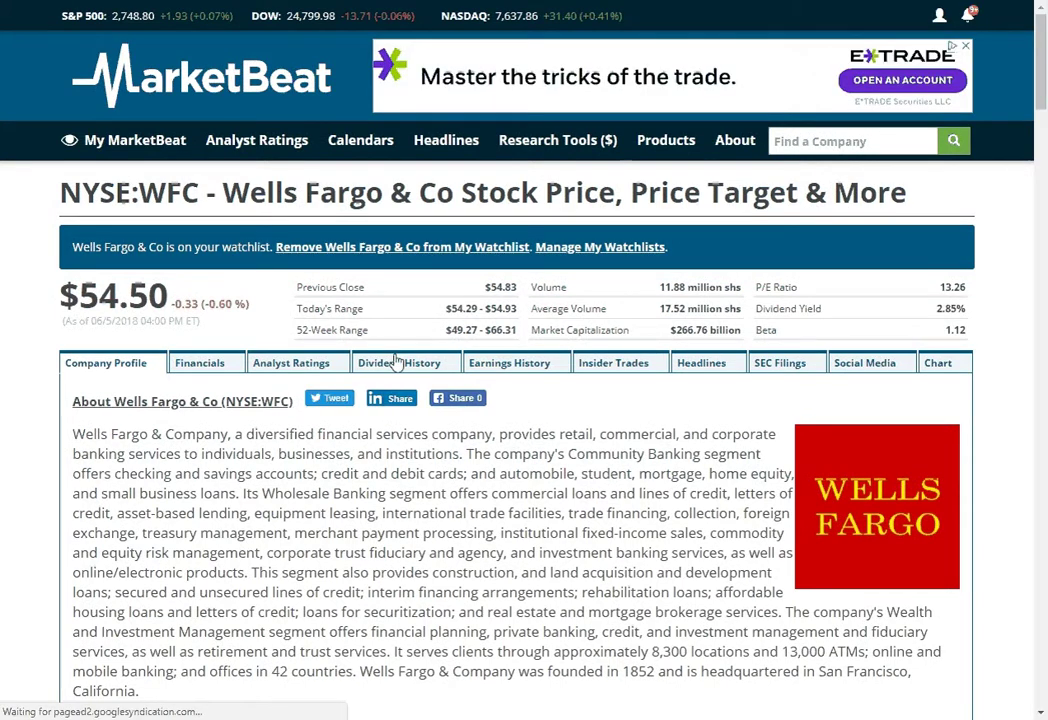
# - On the Dividend History tab, highlight the $1.56 dividend, 2.86% yield, 4.50% growth and 27.71% cash-flow payout
pyautogui.click(397, 362)
pyautogui.doubleClick(266, 490)
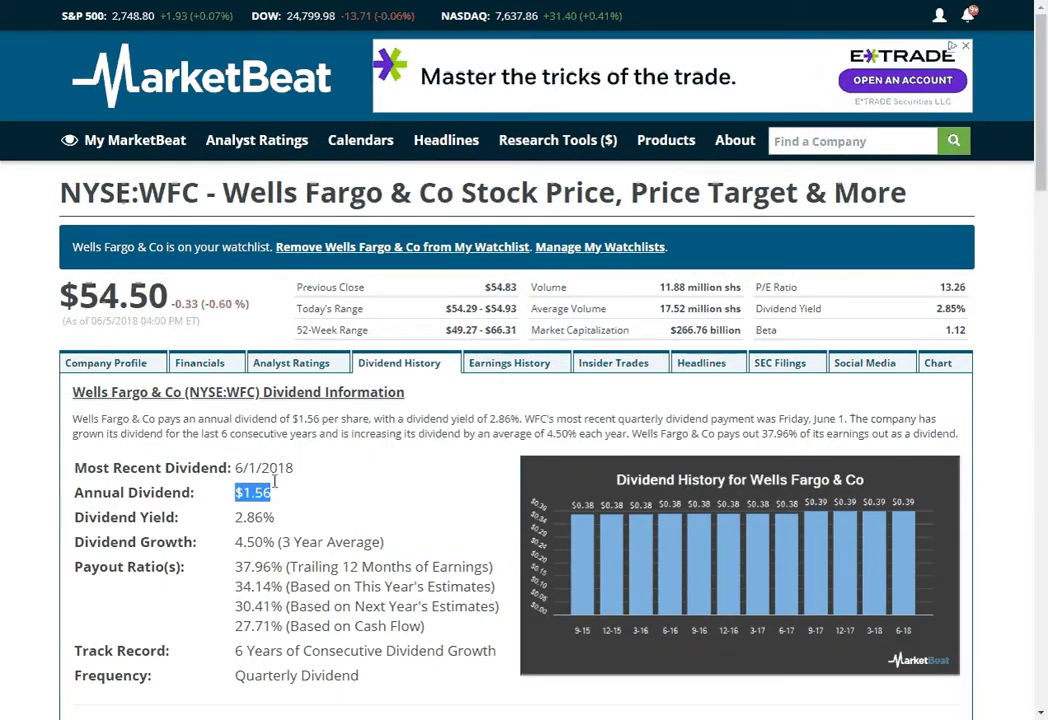
pyautogui.doubleClick(262, 517)
pyautogui.doubleClick(253, 542)
pyautogui.moveTo(279, 542); pyautogui.dragTo(437, 551)
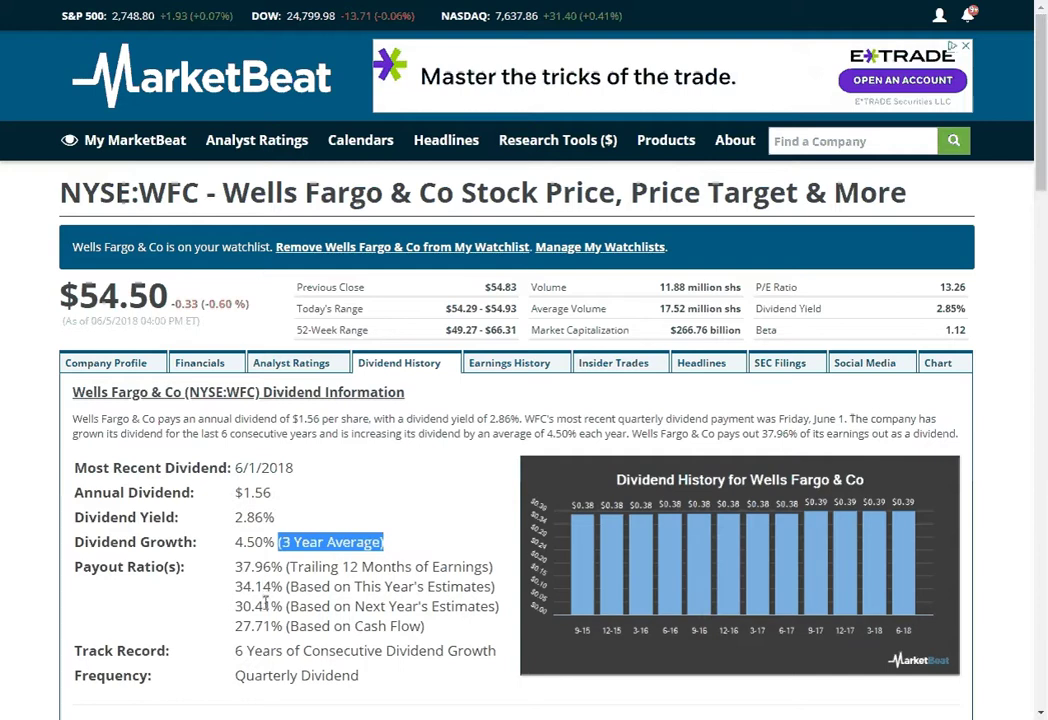
pyautogui.doubleClick(311, 627)
pyautogui.tripleClick(314, 630)
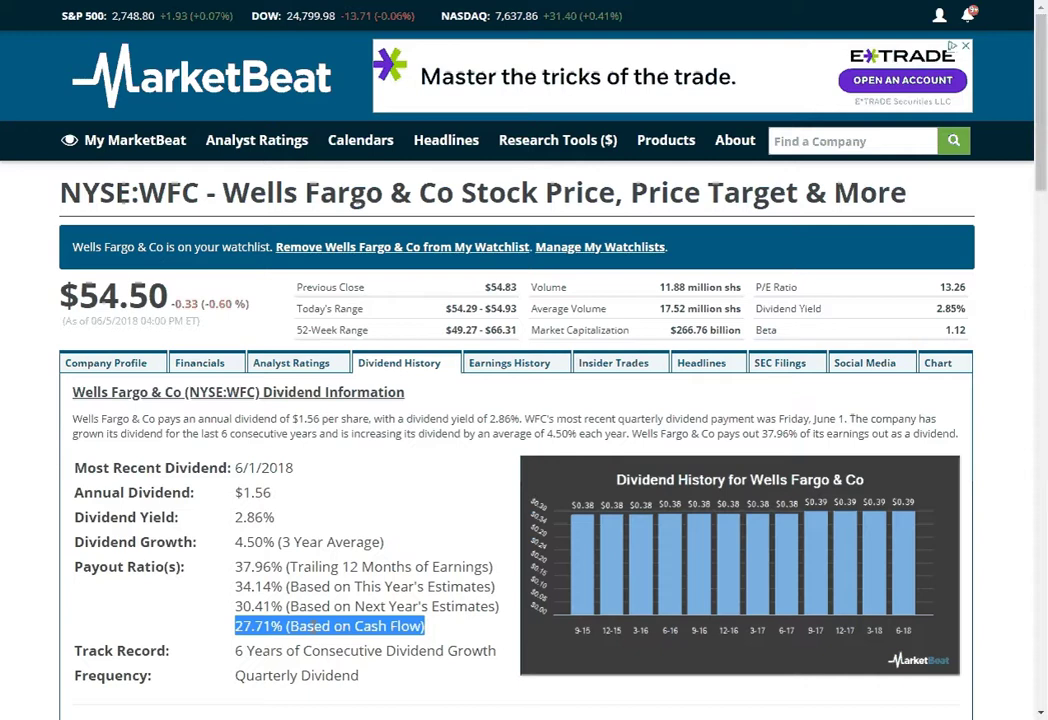
pyautogui.tripleClick(363, 651)
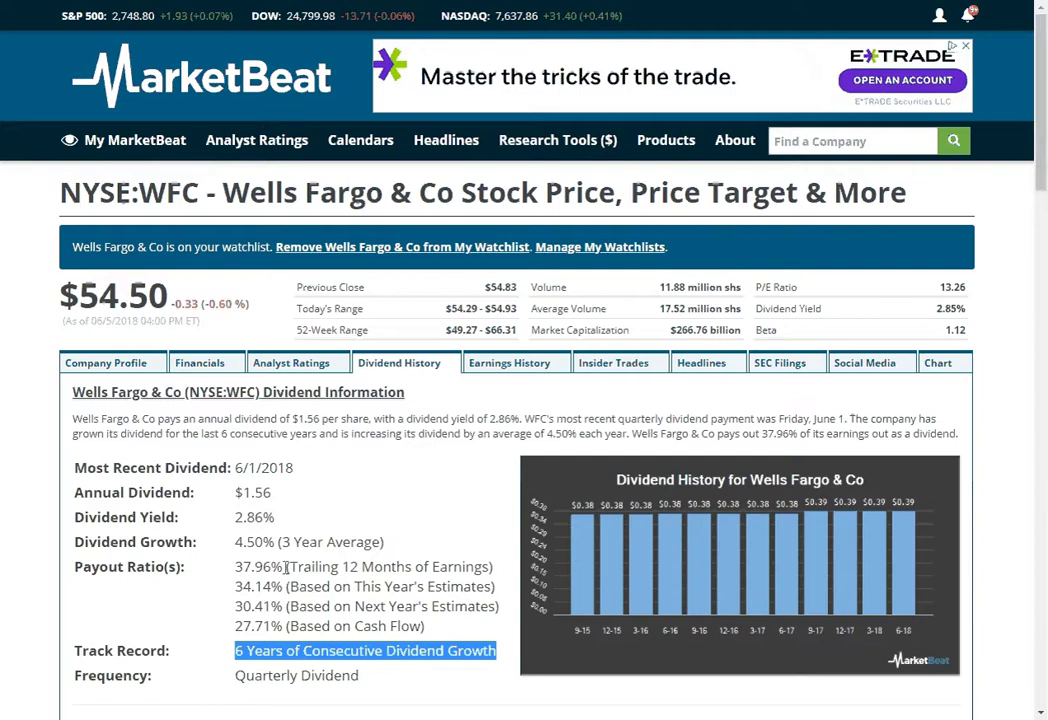
# - Scroll down the dividend history, highlighting the Quarterly dividend frequency
pyautogui.scroll(-1, 338, 561)
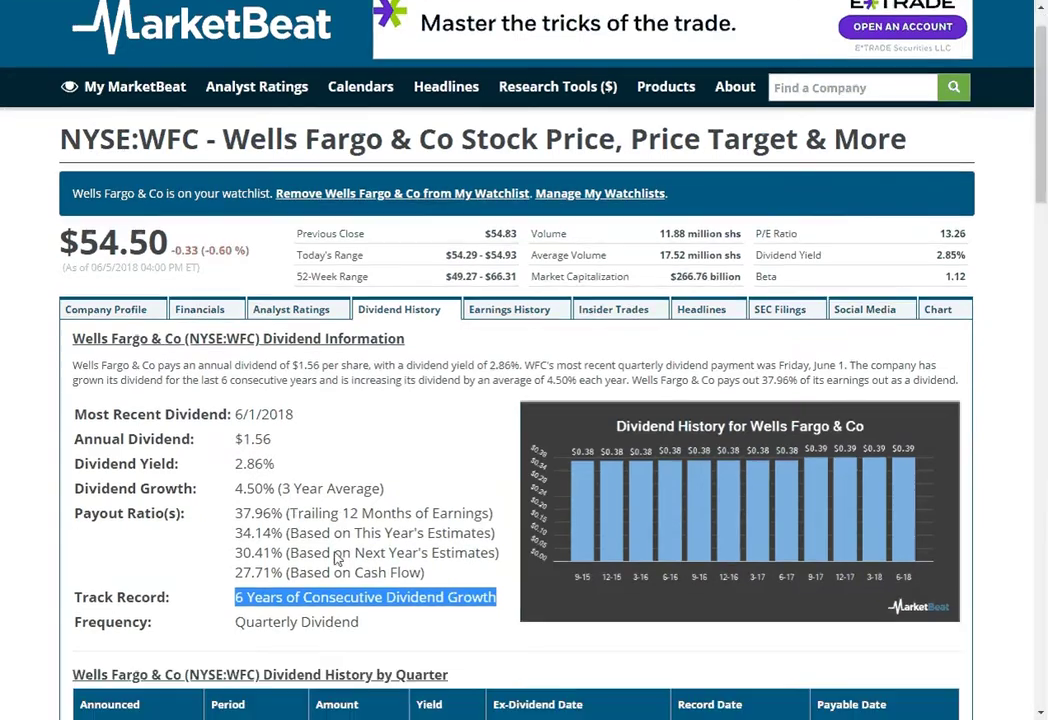
pyautogui.scroll(-2, 362, 503)
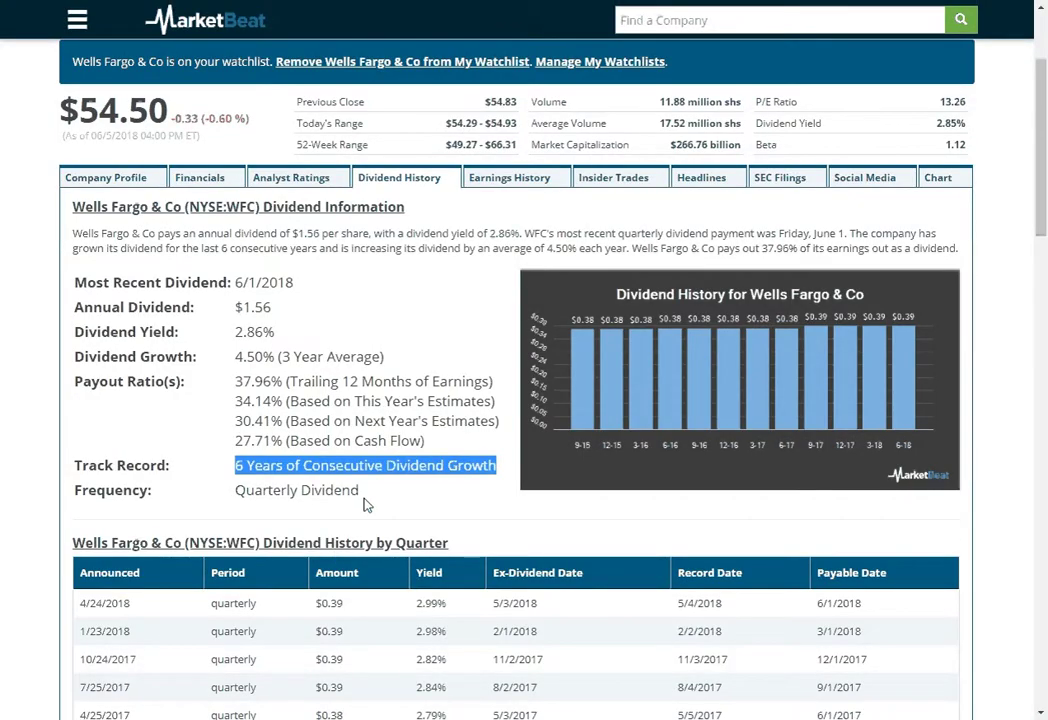
pyautogui.moveTo(375, 497); pyautogui.dragTo(234, 483)
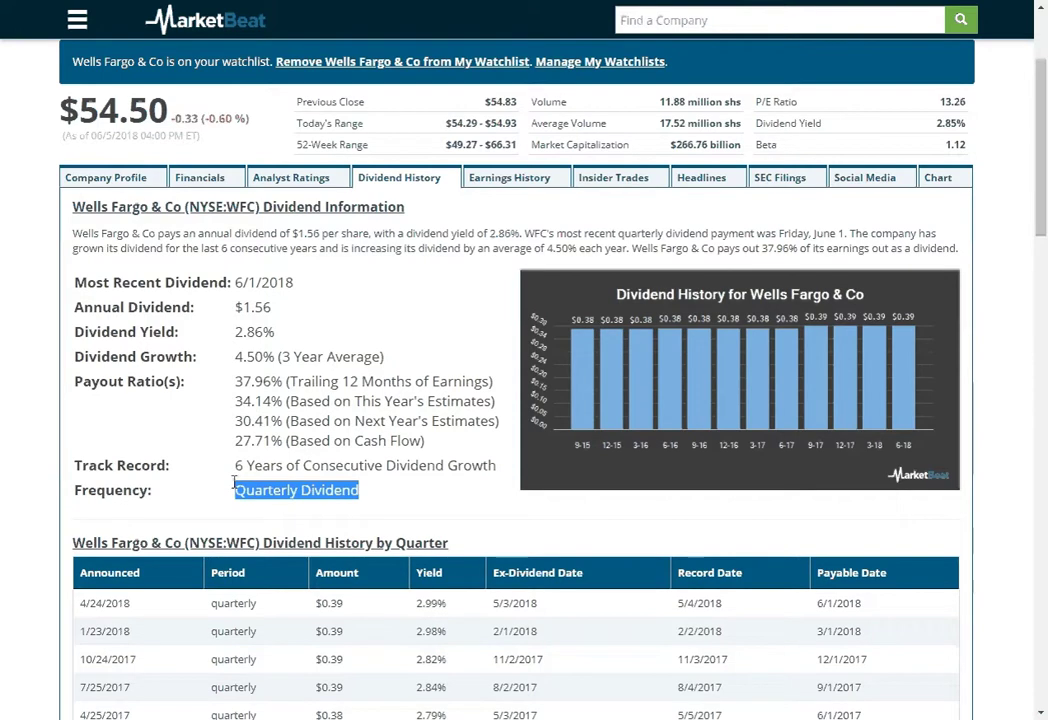
pyautogui.scroll(-5, 366, 521)
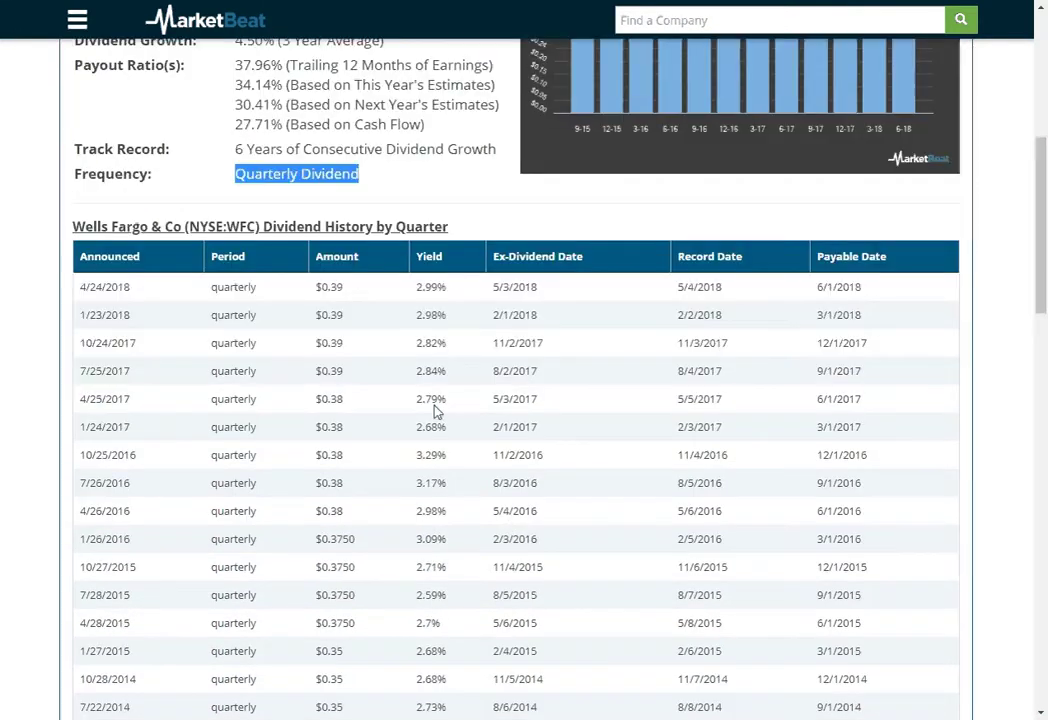
pyautogui.scroll(7, 374, 600)
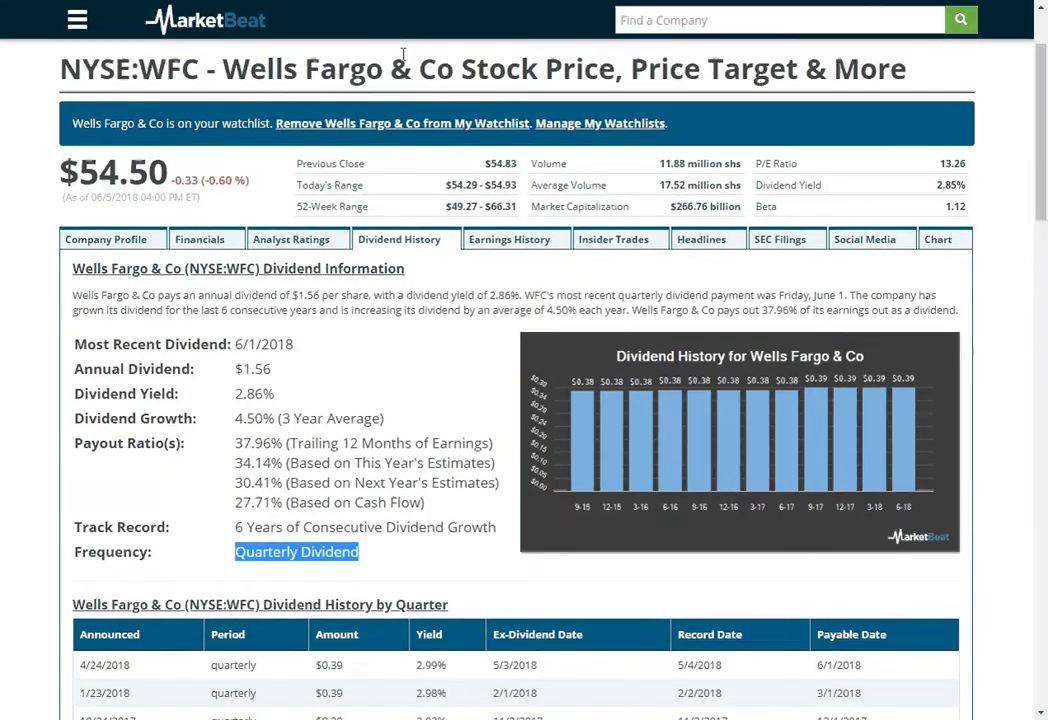
pyautogui.moveTo(361, 145)
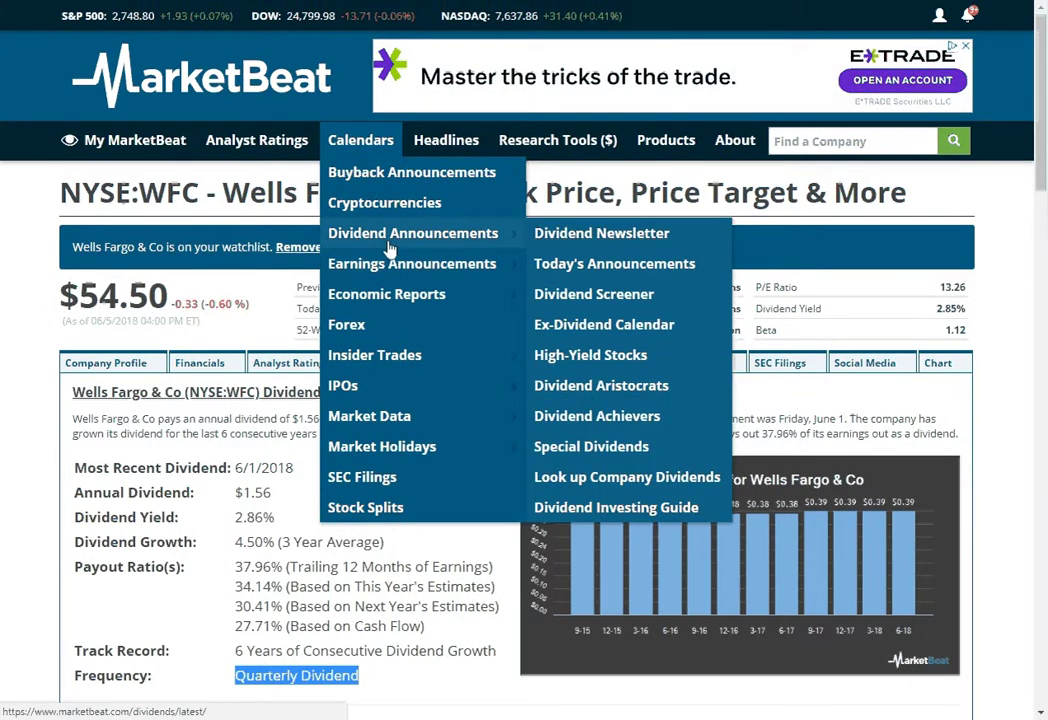
# - Go from the U.S. dividend announcements page to the Dividend Screener showing 2,153 companies
pyautogui.click(392, 248)
pyautogui.moveTo(340, 142)
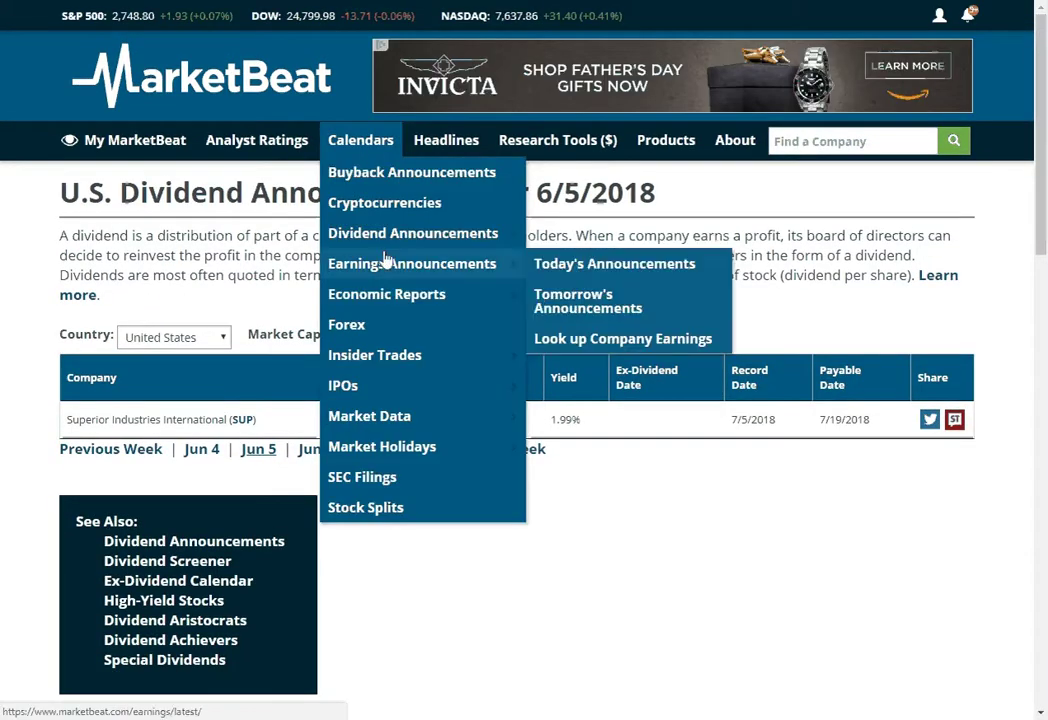
pyautogui.moveTo(398, 240)
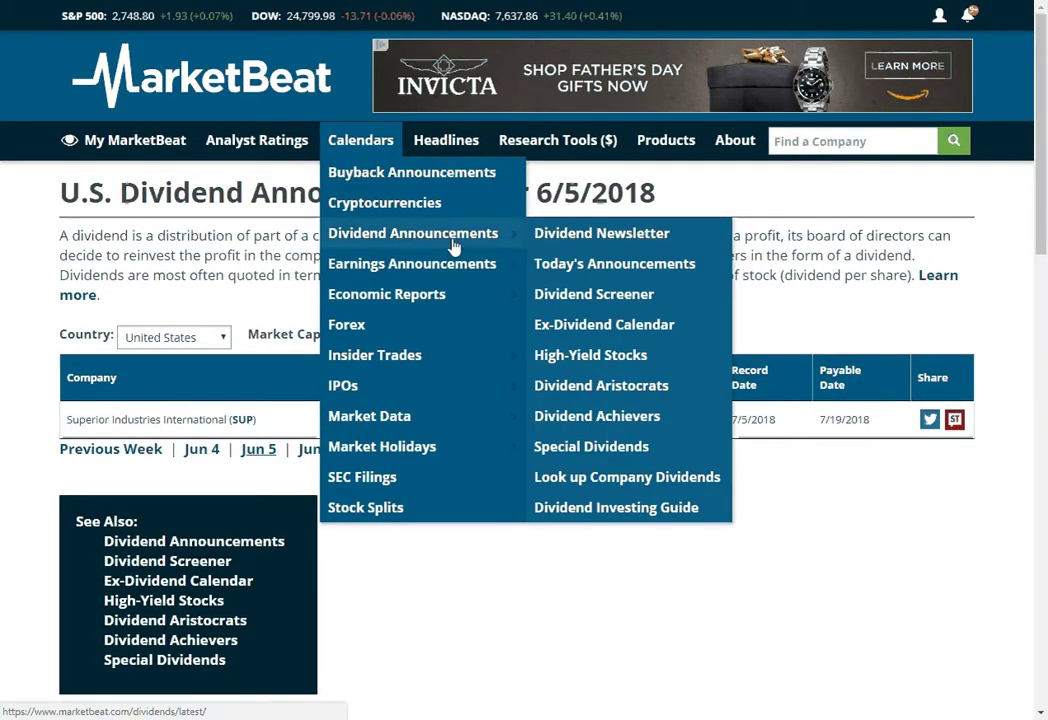
pyautogui.click(612, 291)
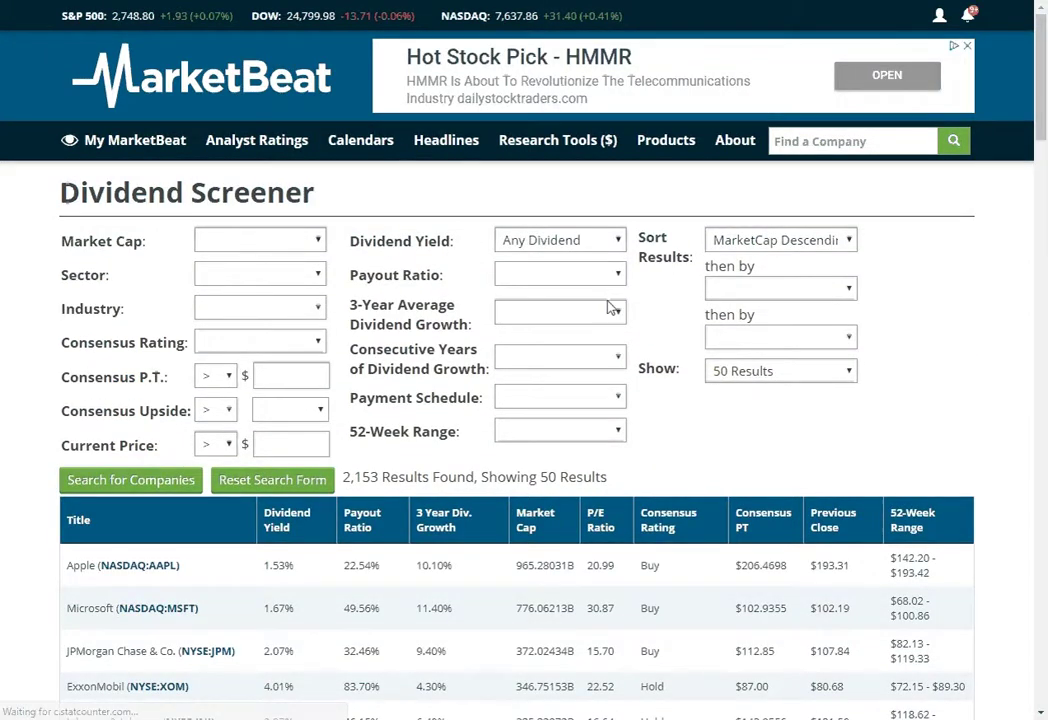